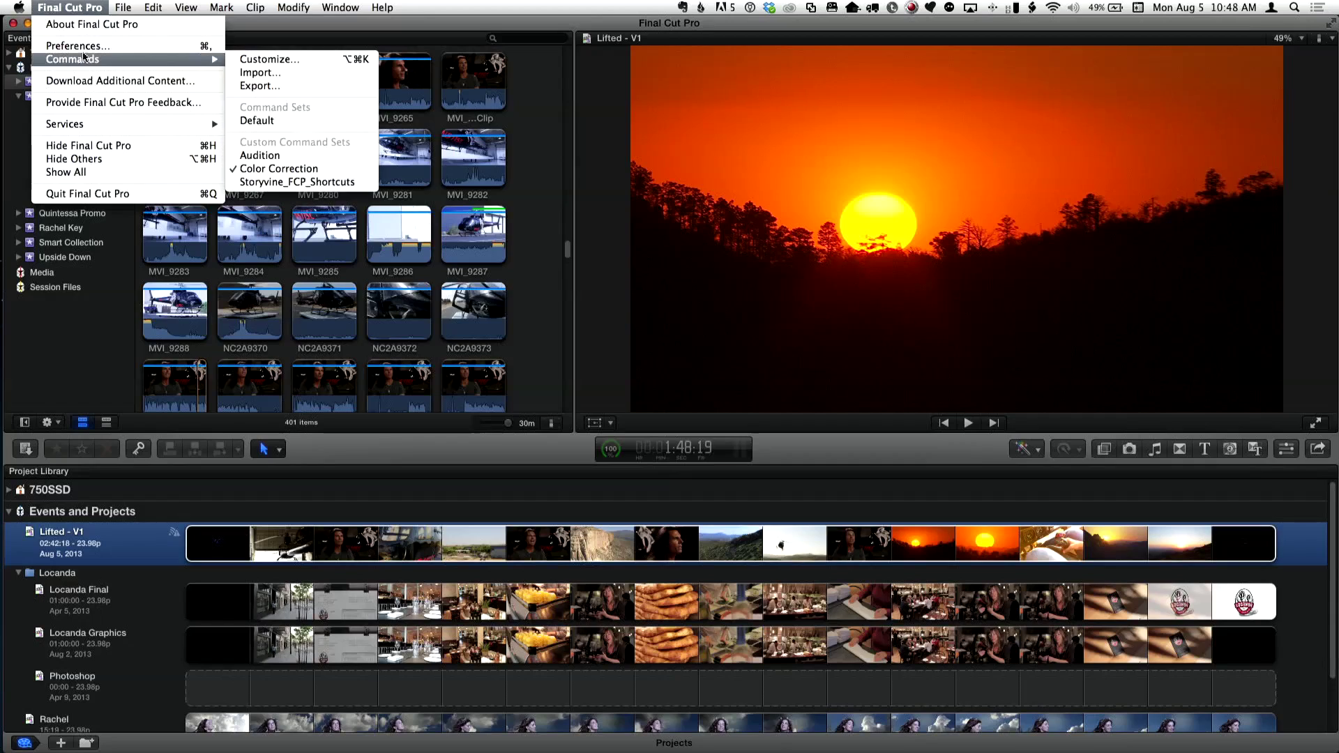
Step: Inspect Final Cut Pro's Destinations preferences and expand the Quintessa bundle to see its contents
click(76, 45)
click(519, 131)
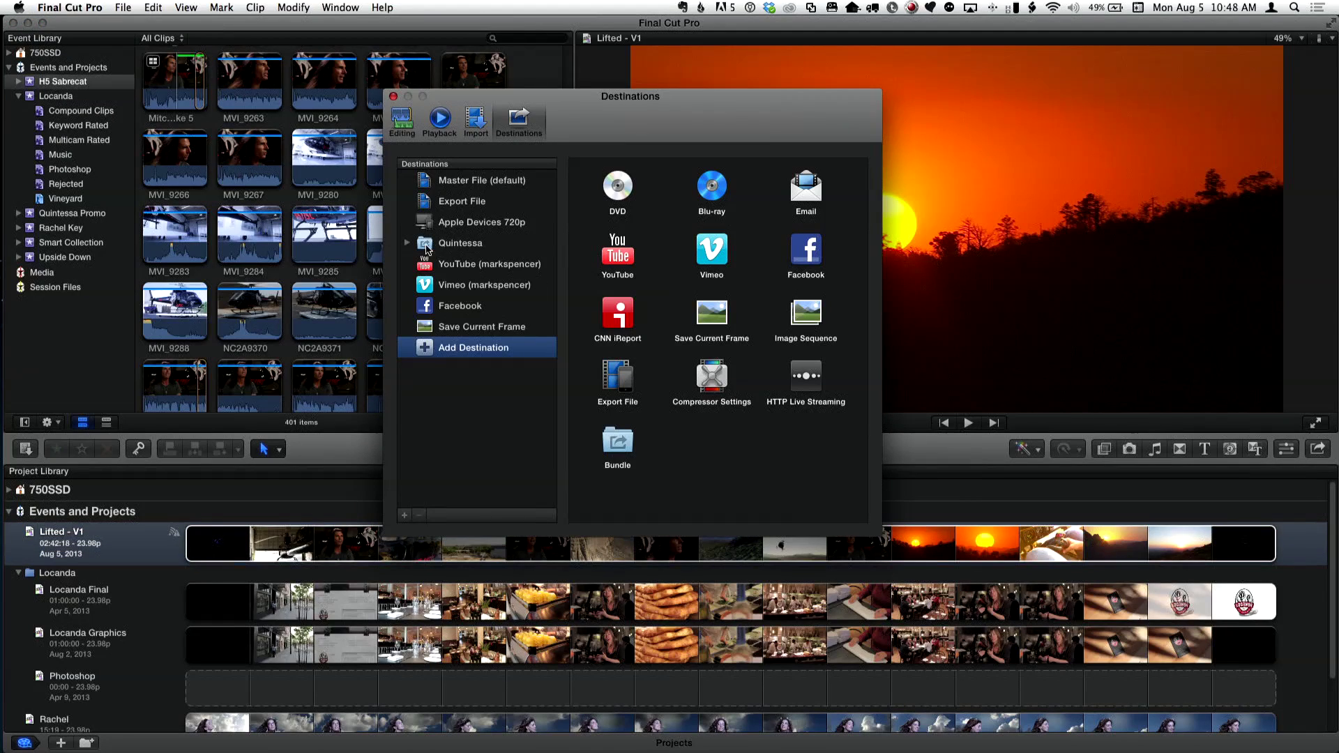
click(427, 244)
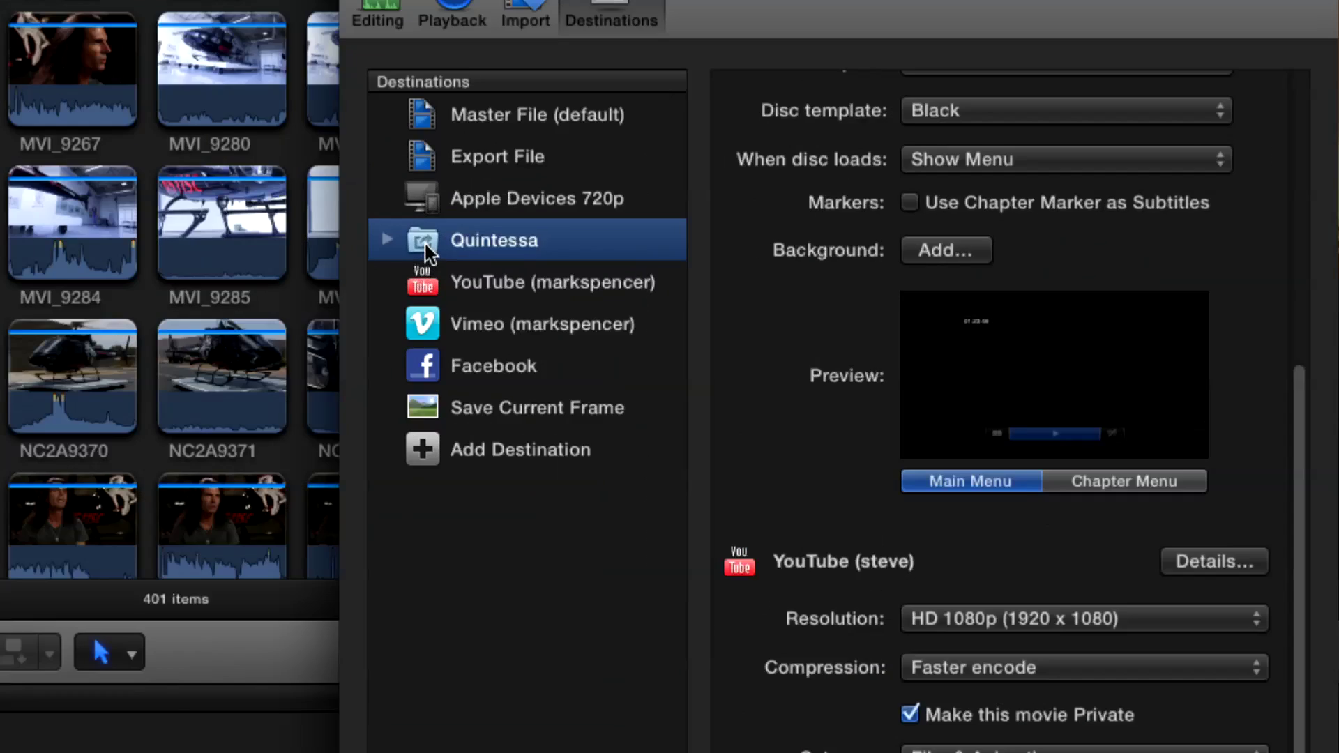
click(387, 240)
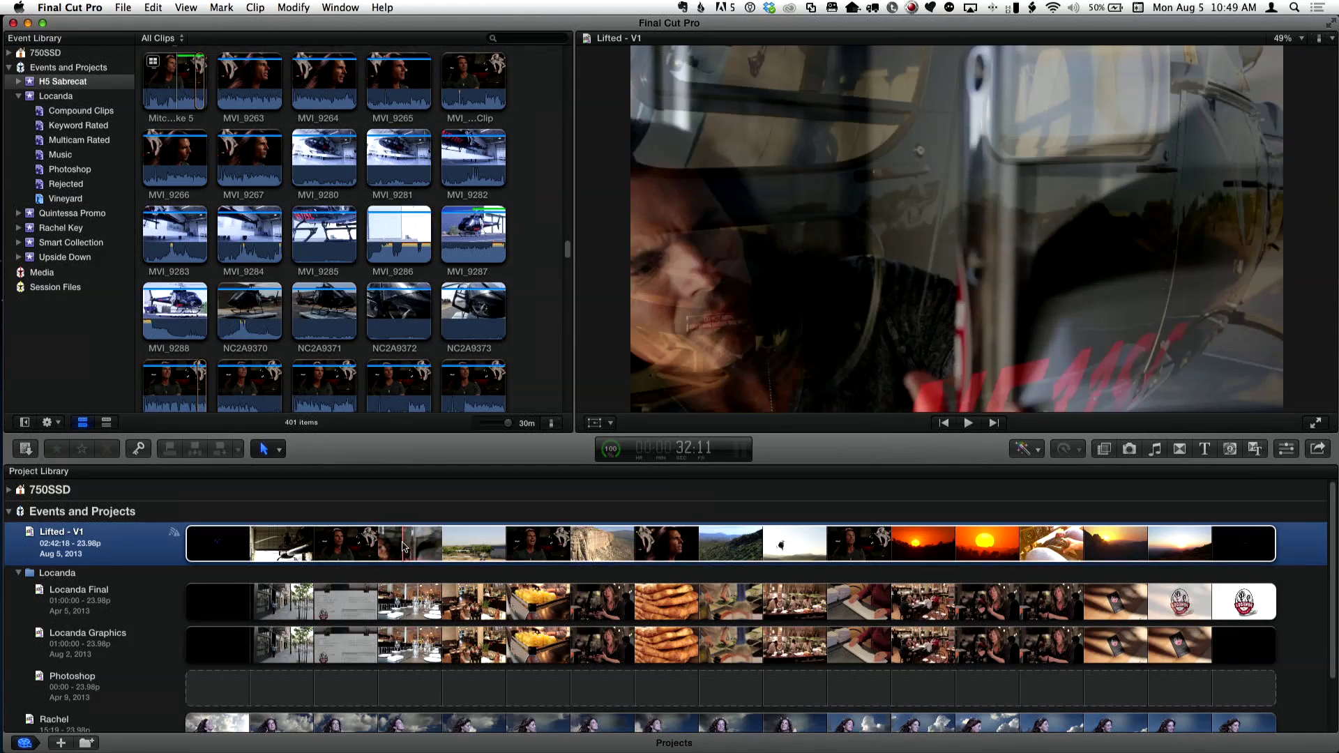
click(124, 7)
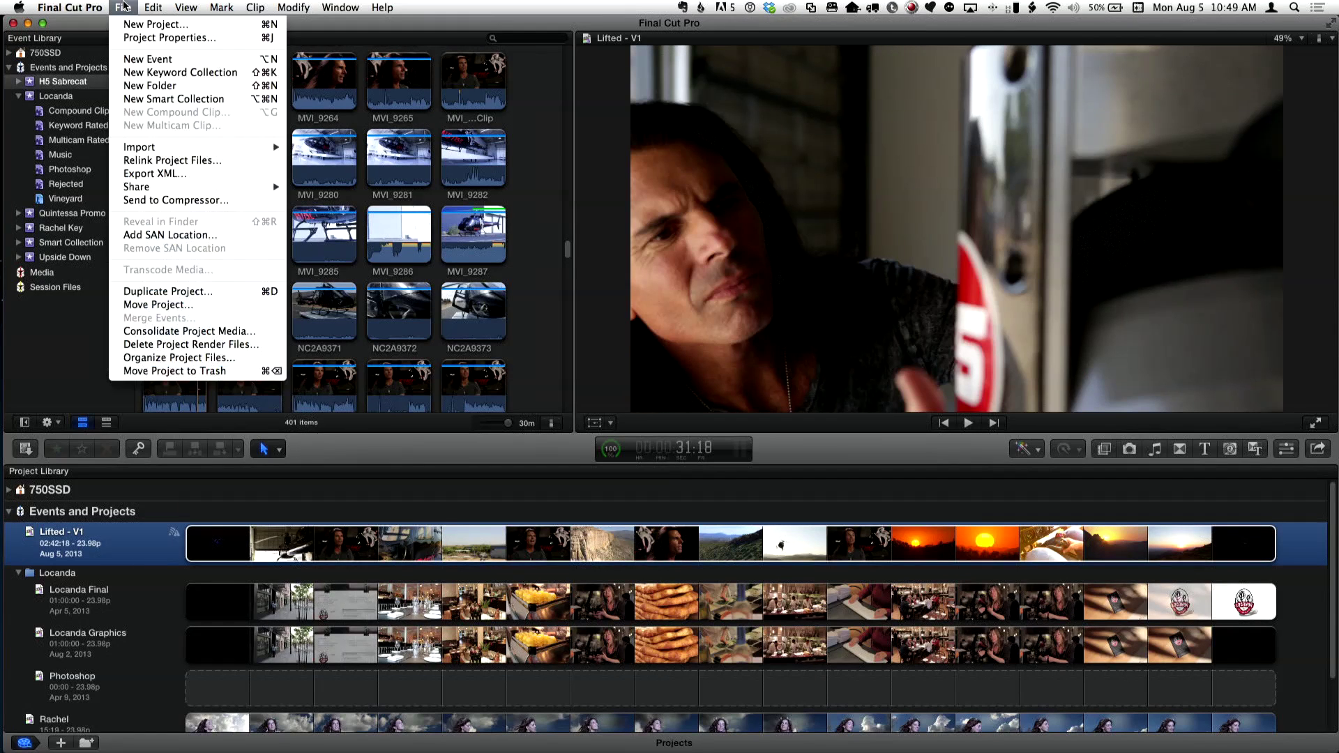
Step: Send Lifted - V1 to Compressor as a new batch, then return to Final Cut Pro
click(138, 202)
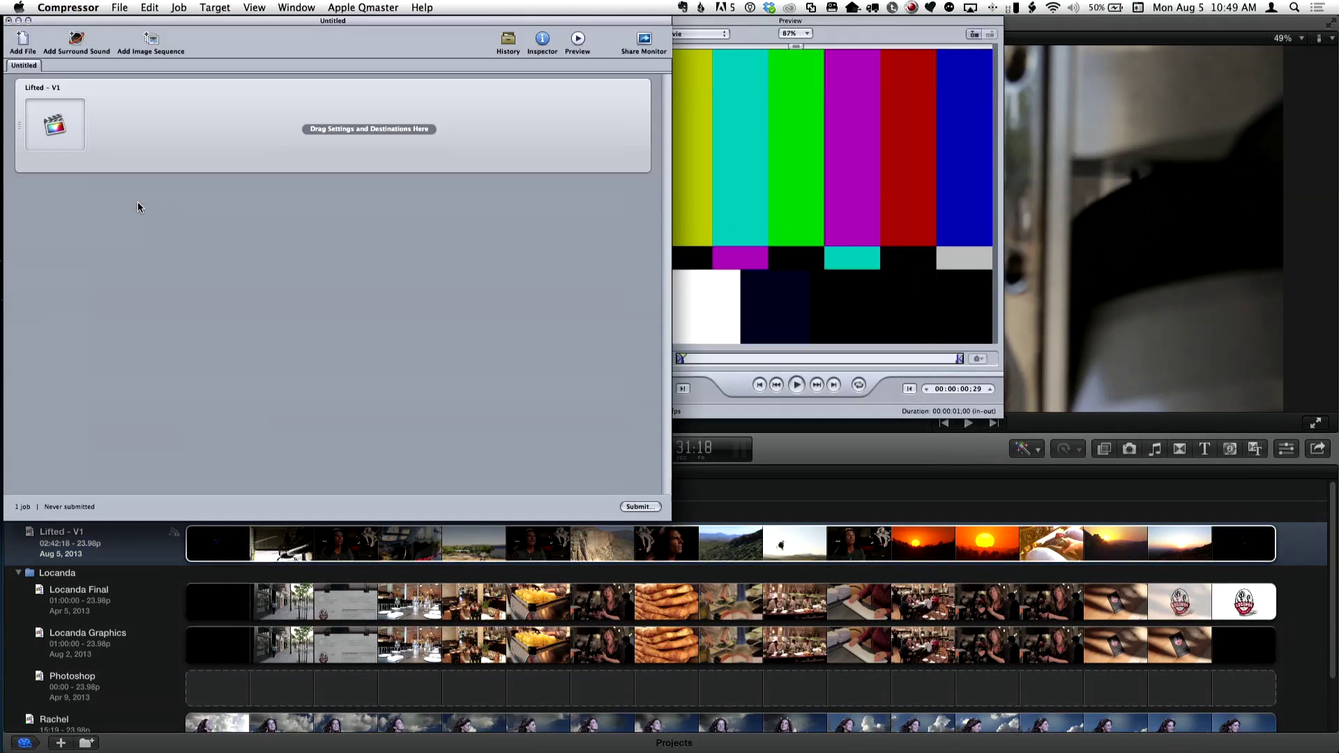
drag(359, 24, 512, 38)
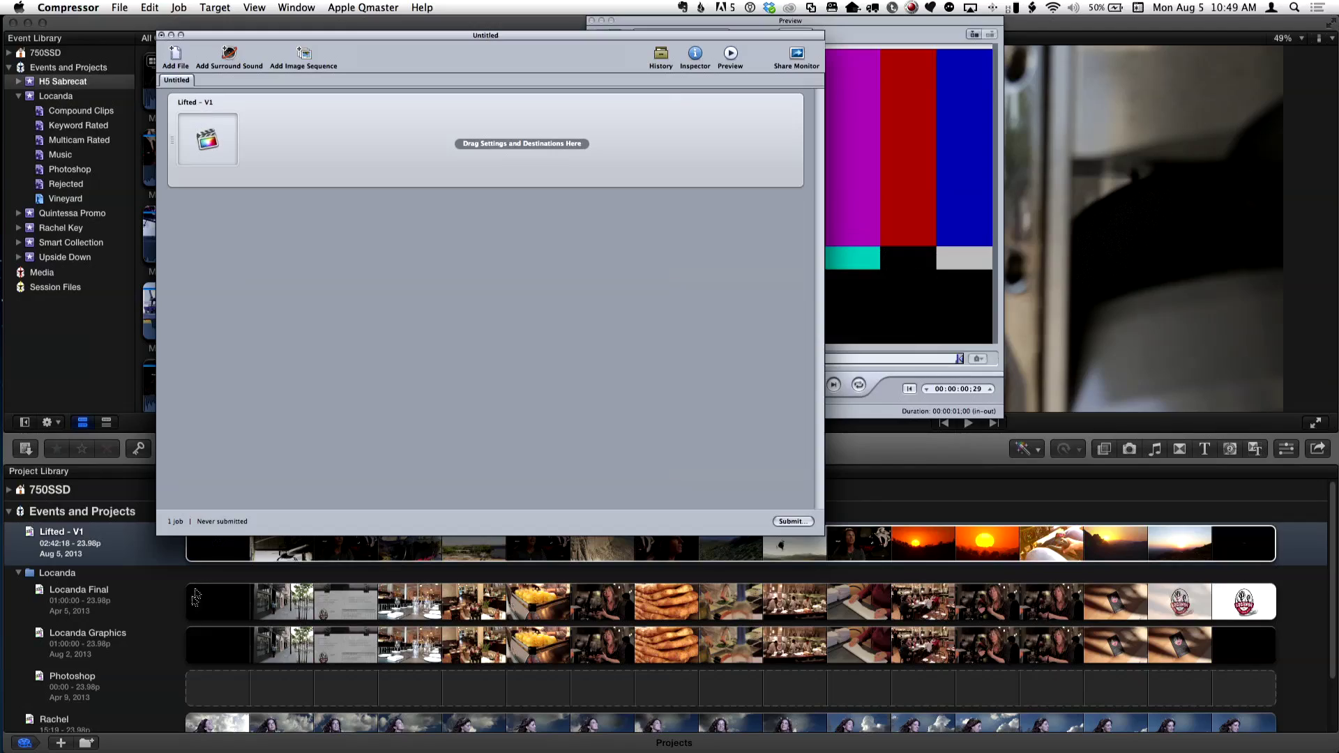
key(super+Tab)
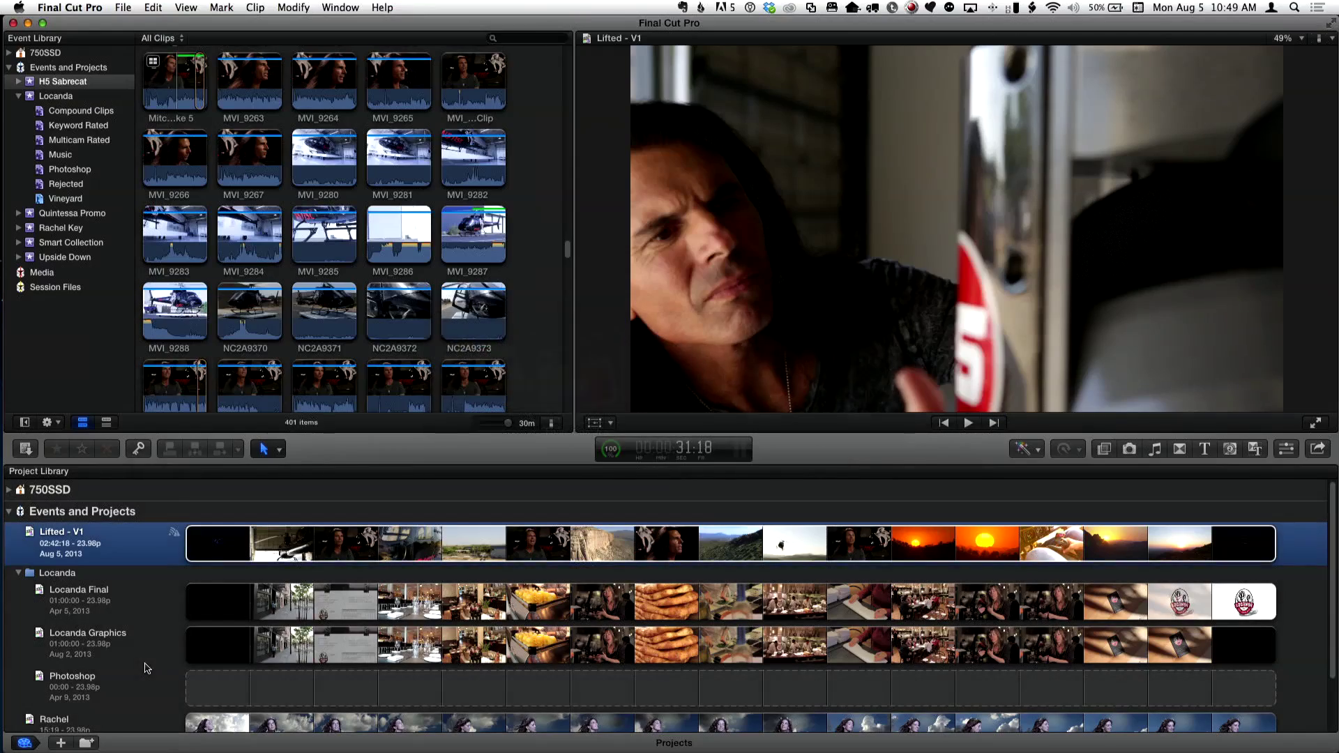
Step: Send the Locanda Final project to Compressor as a new batch
click(264, 617)
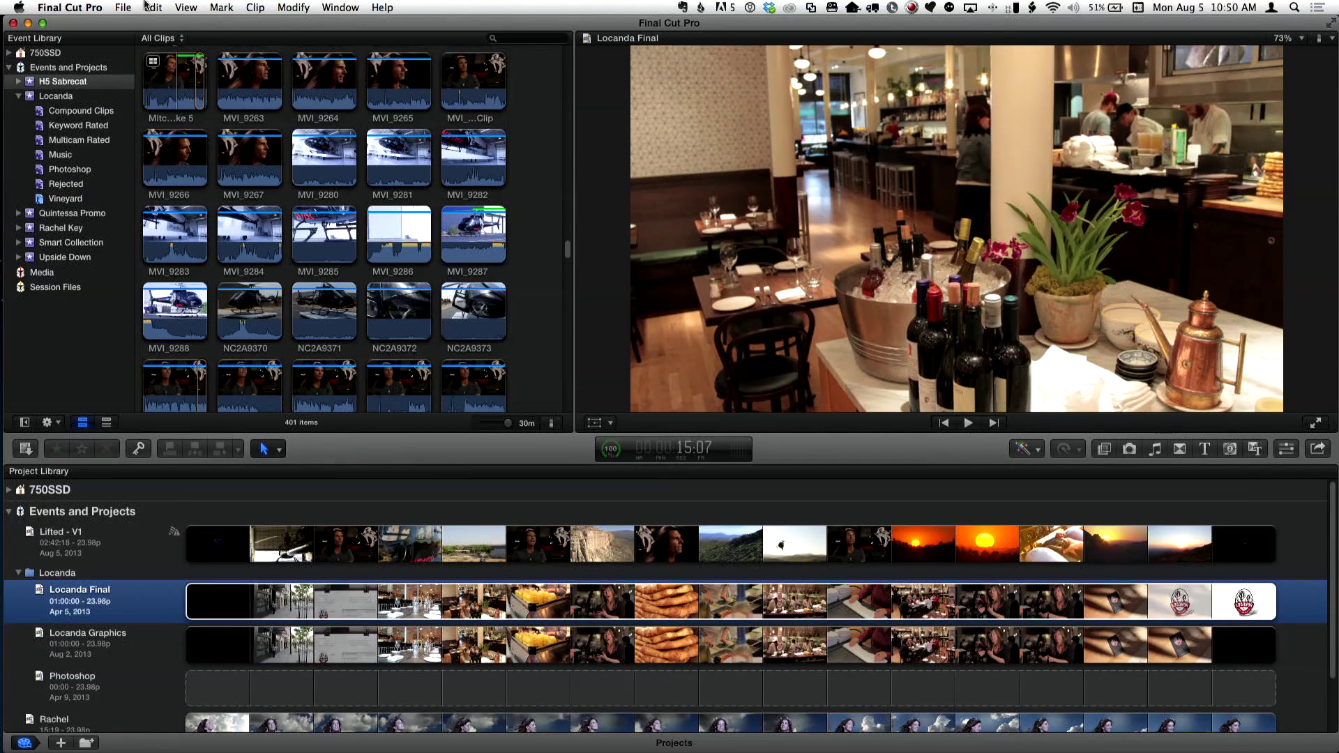
click(122, 7)
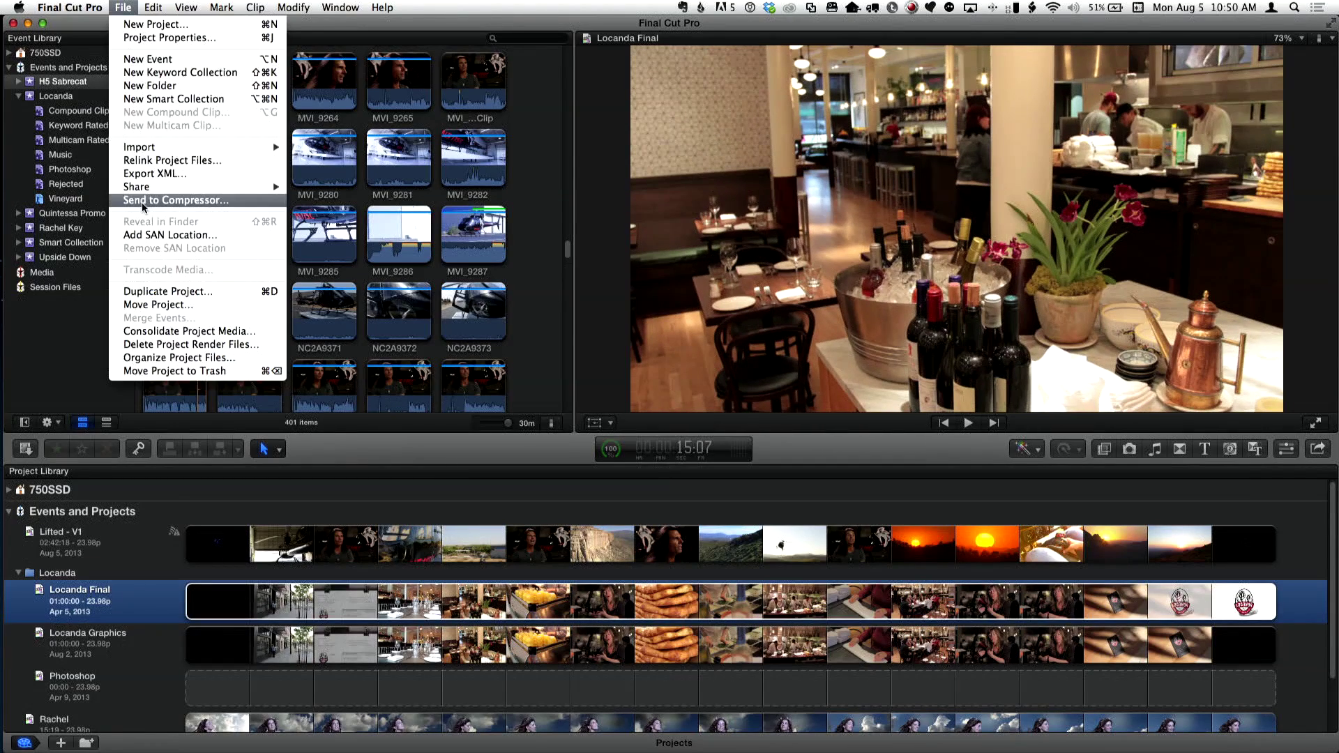
click(174, 200)
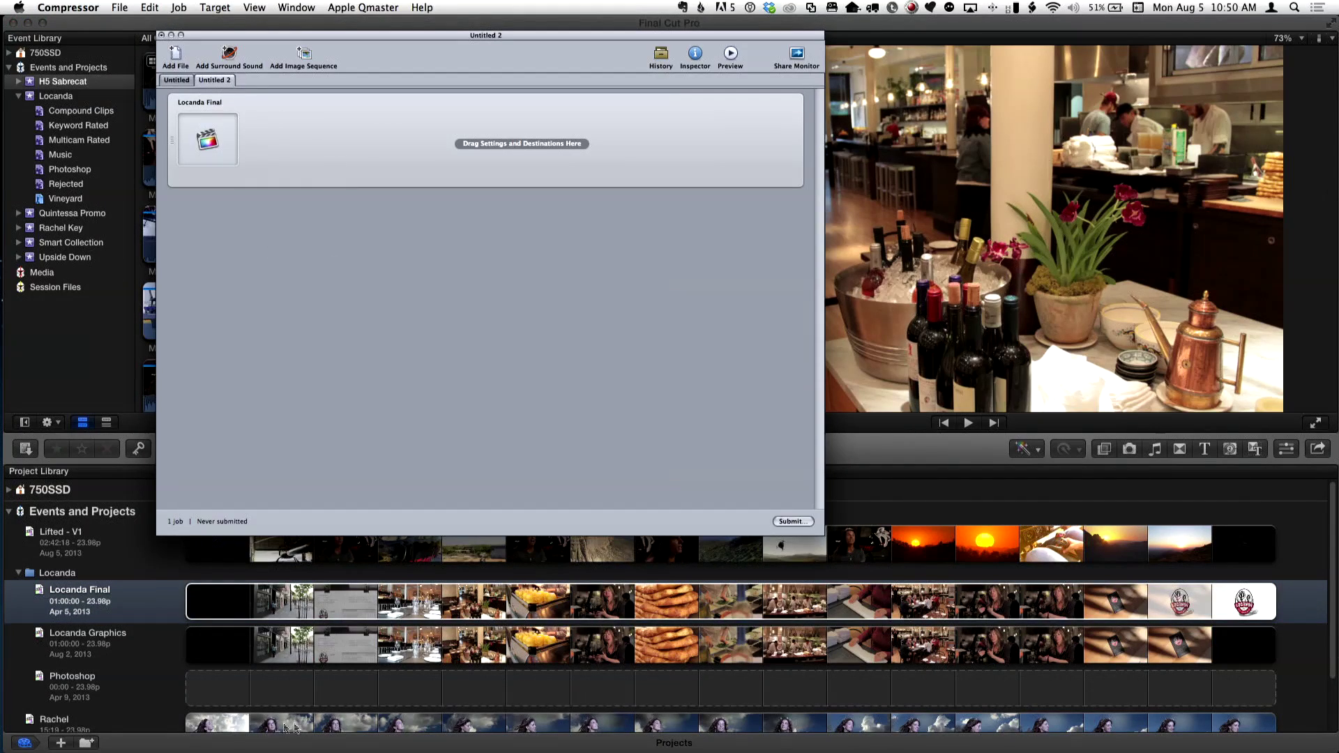
Step: Send the Rachel project to Compressor as a third batch
click(126, 553)
scroll(425, 704, down, 3)
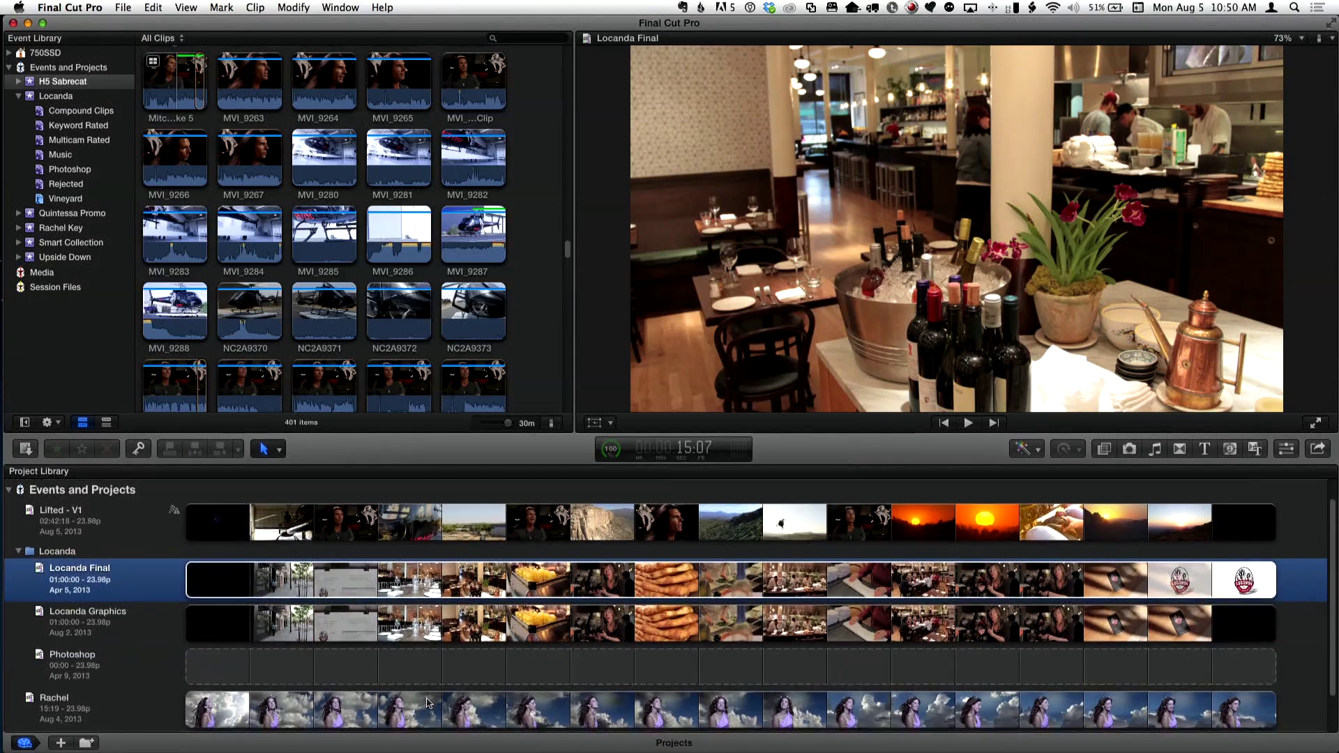
scroll(429, 703, up, 2)
scroll(429, 703, down, 2)
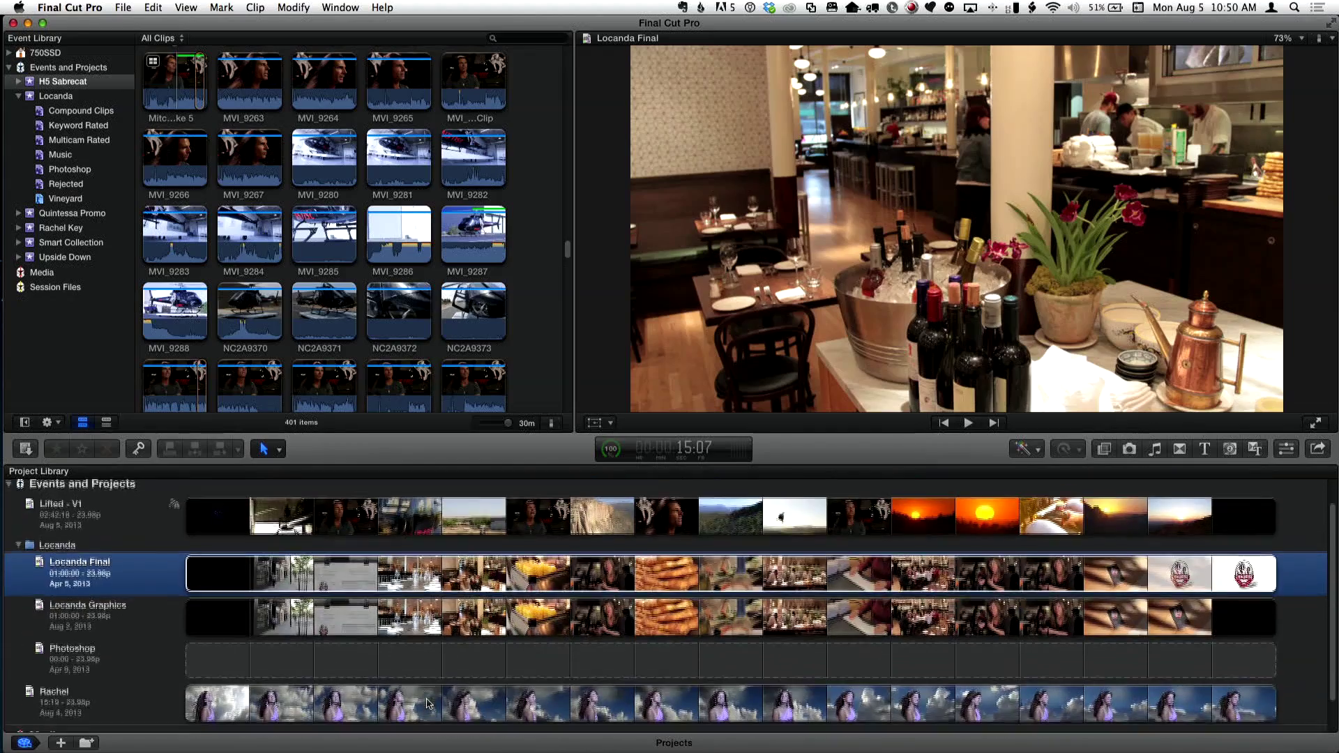
click(331, 677)
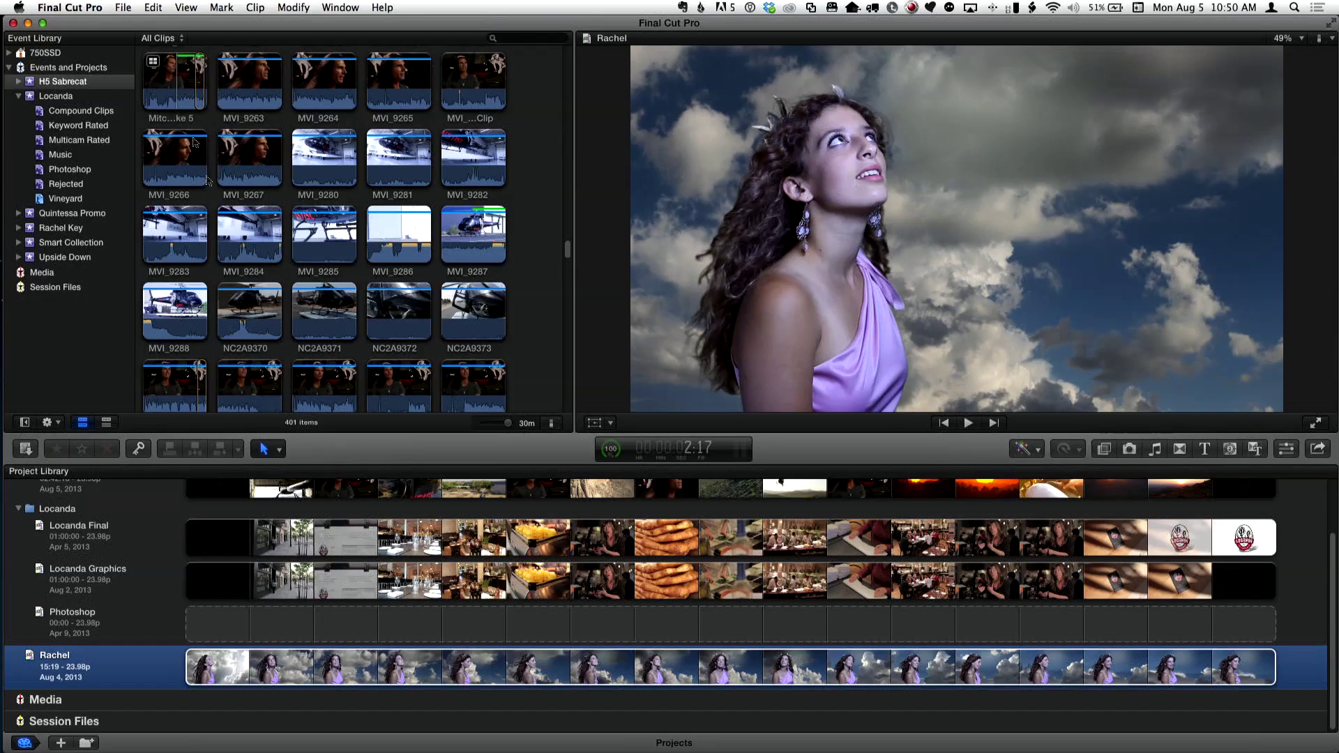
click(126, 7)
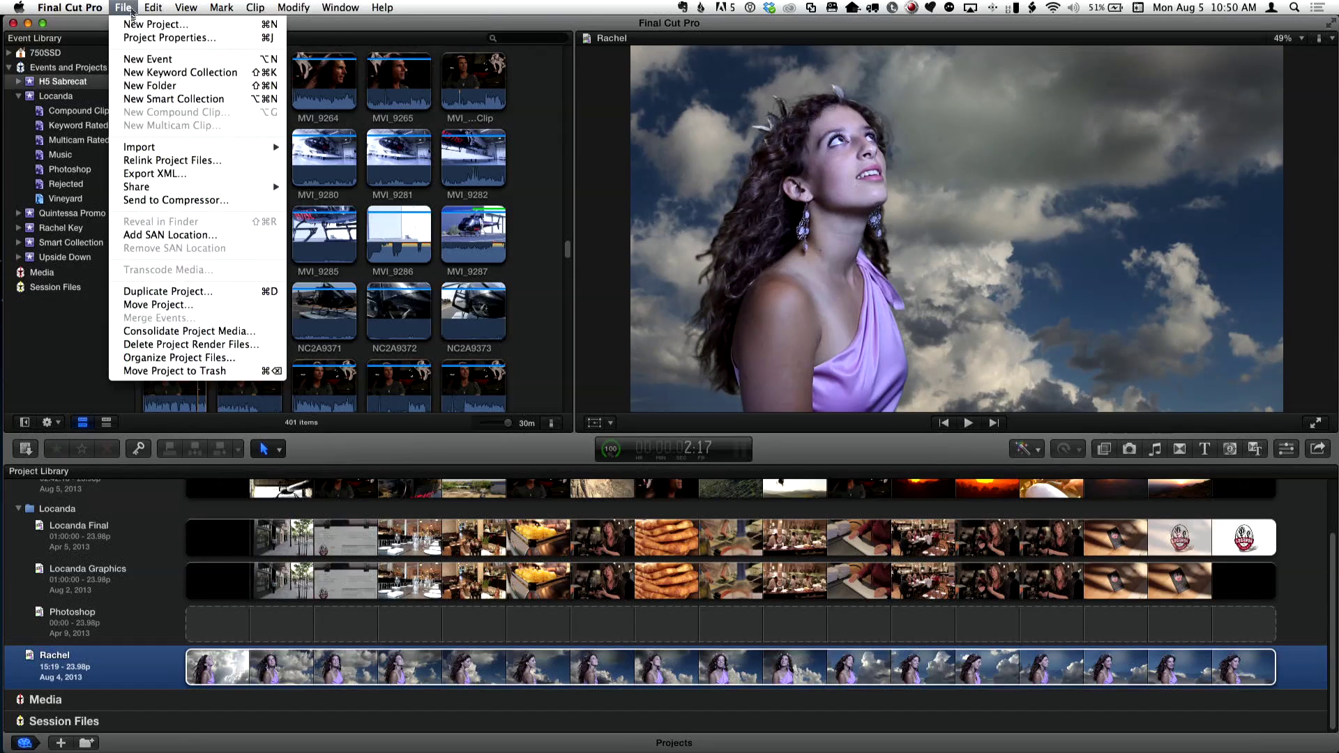
click(140, 202)
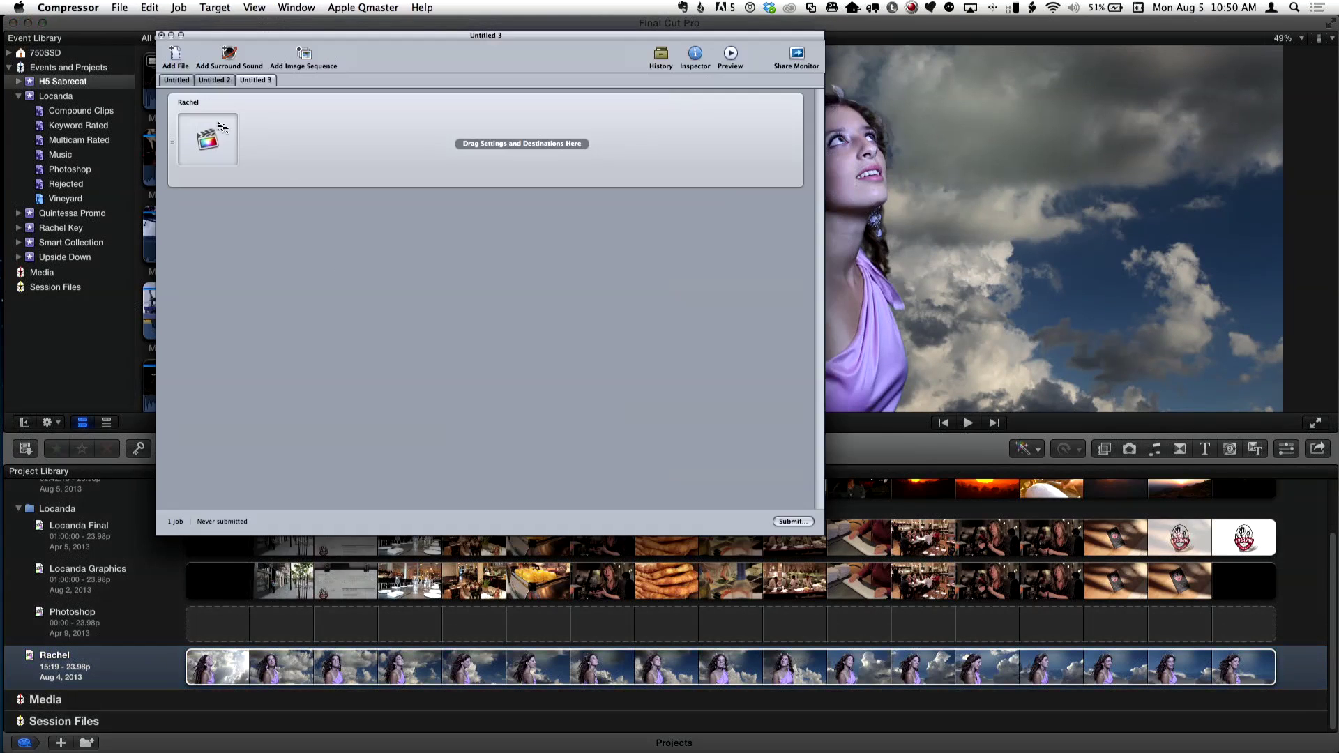
click(220, 81)
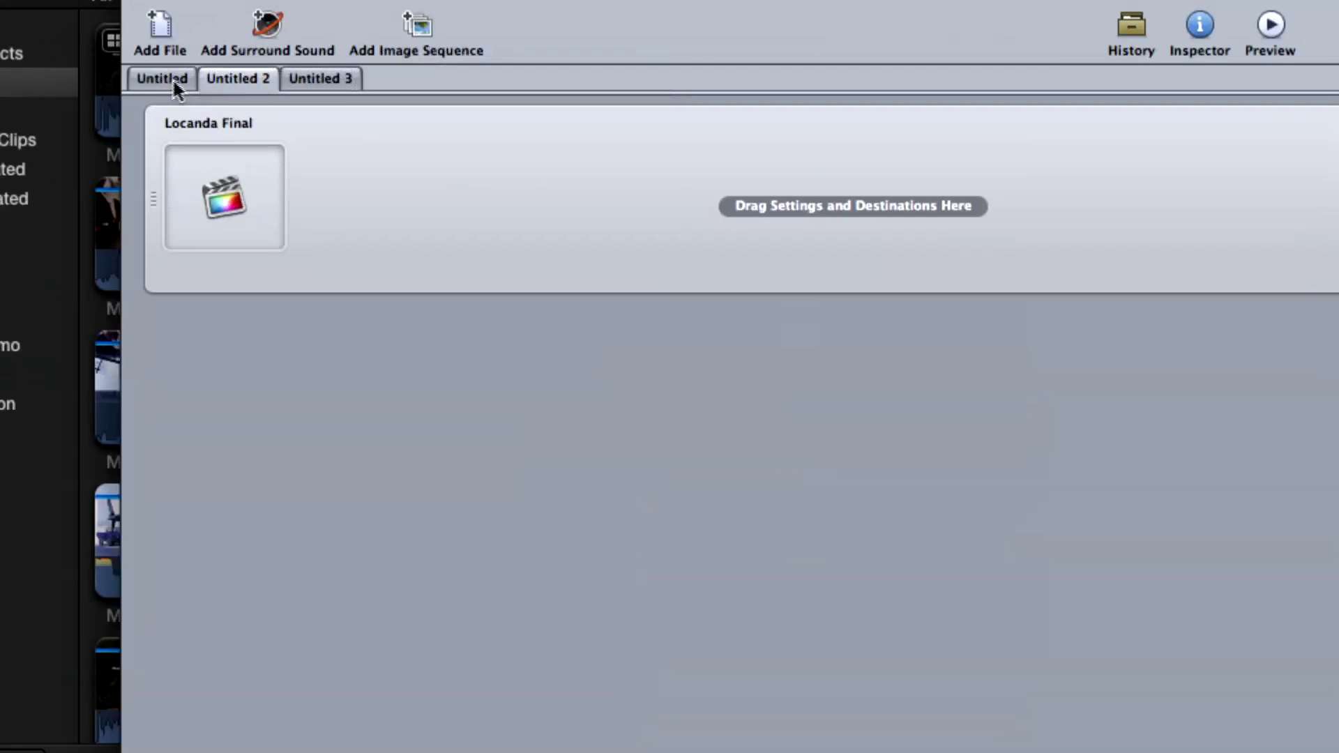
Step: Look through the Untitled, Untitled 2 and Untitled 3 batches
click(182, 82)
click(246, 79)
click(314, 80)
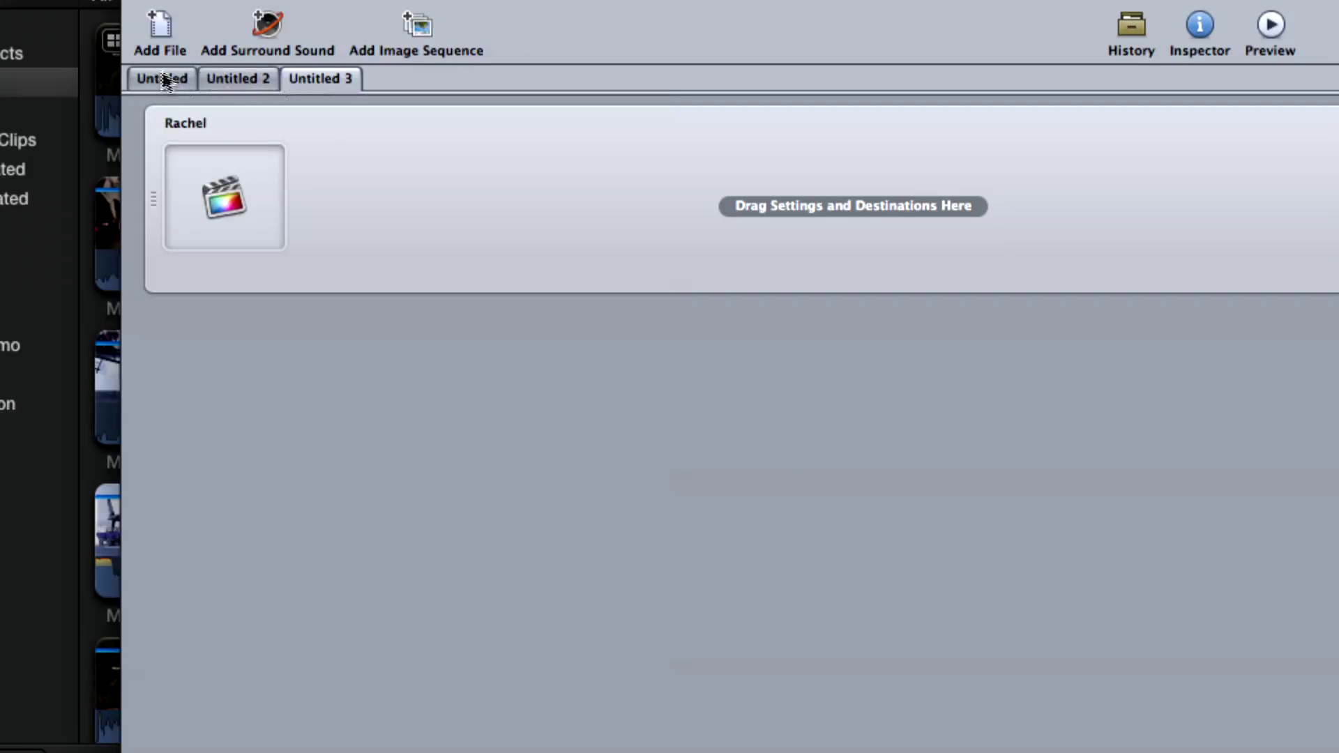
click(182, 80)
click(250, 78)
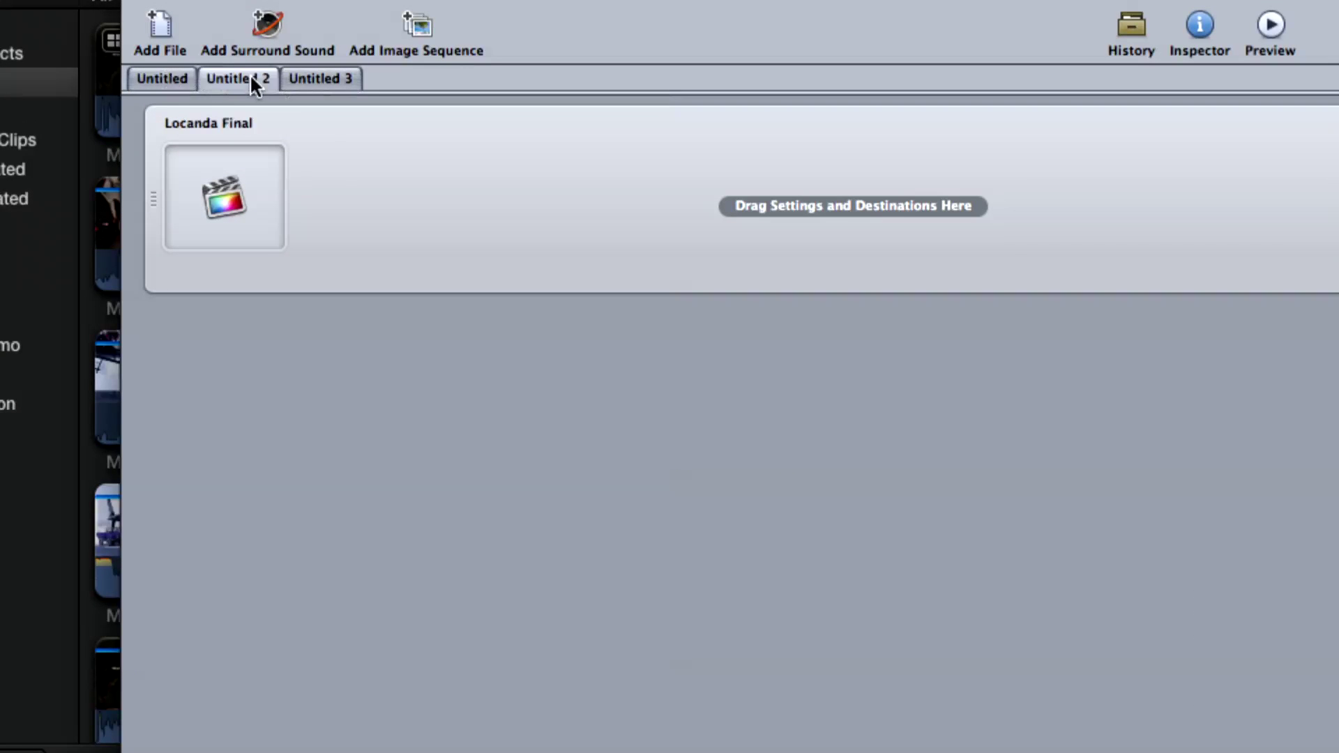
click(307, 78)
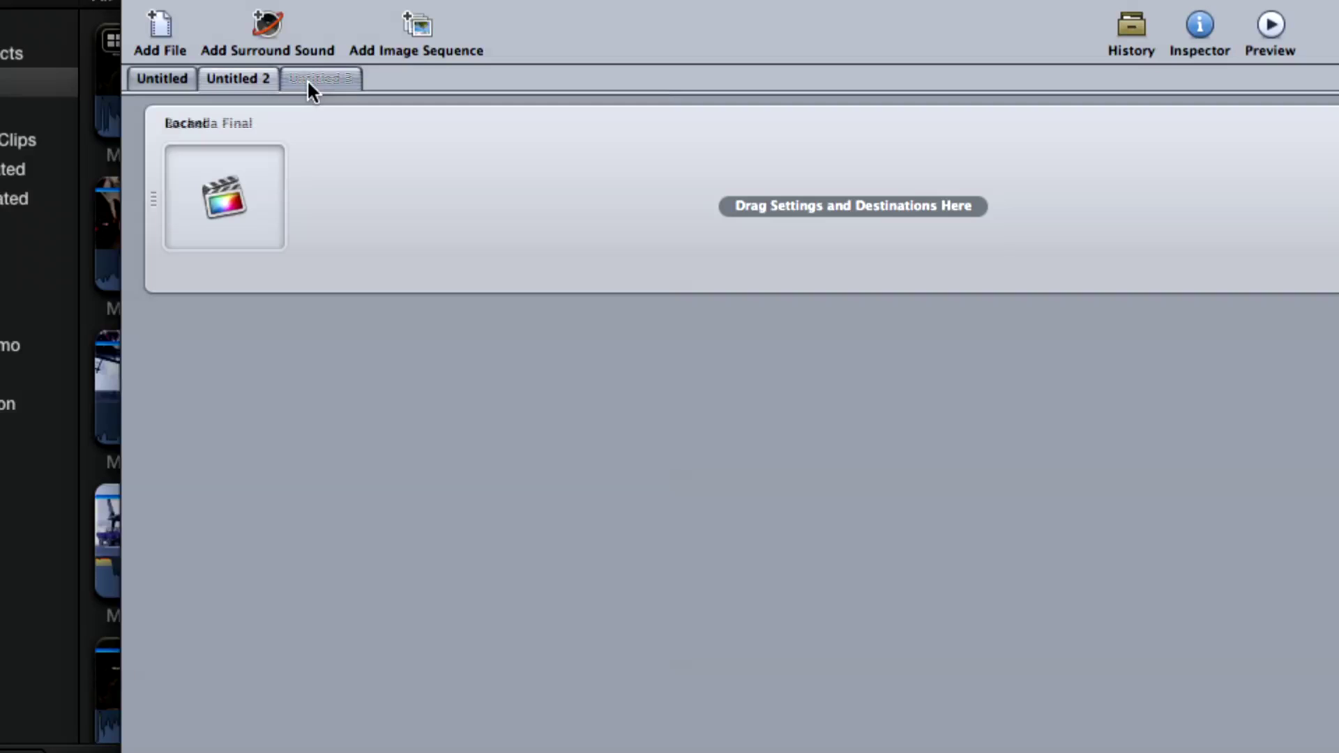
Step: Remove the Locanda Final job from the Untitled 2 batch
click(244, 81)
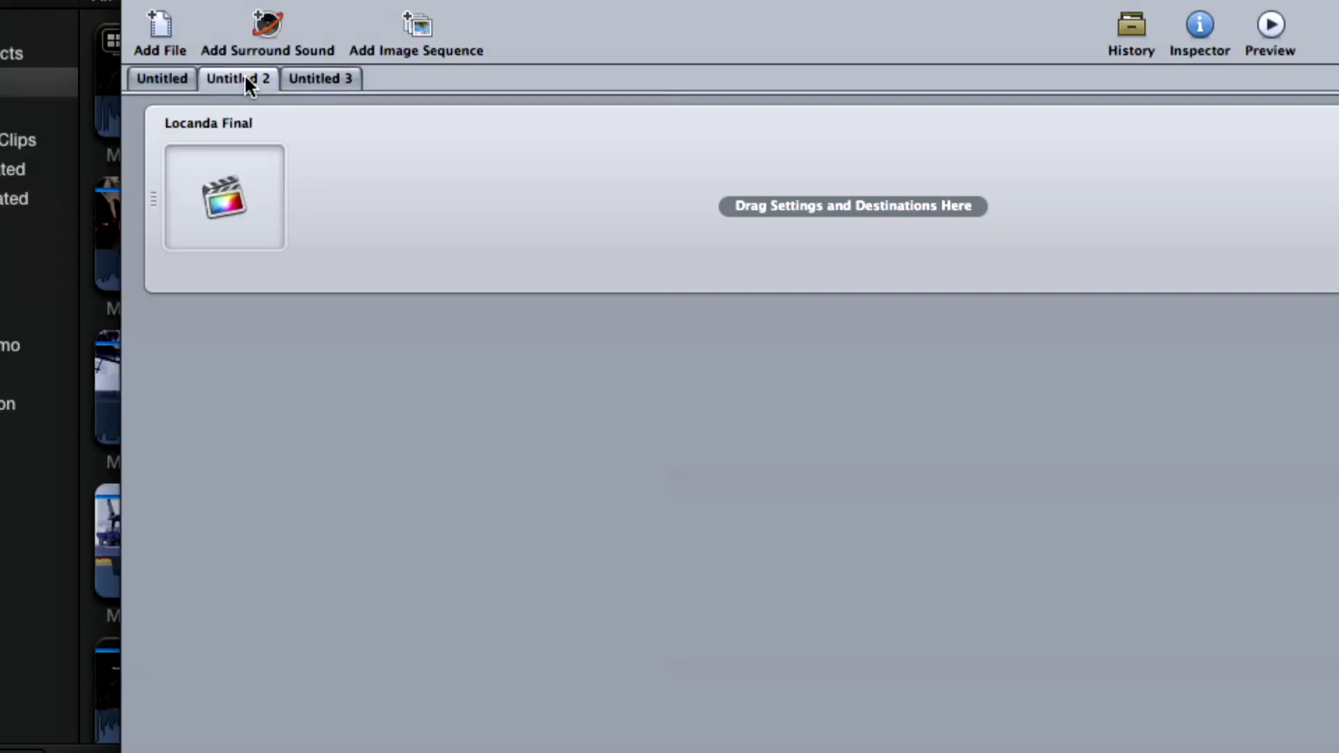
click(366, 176)
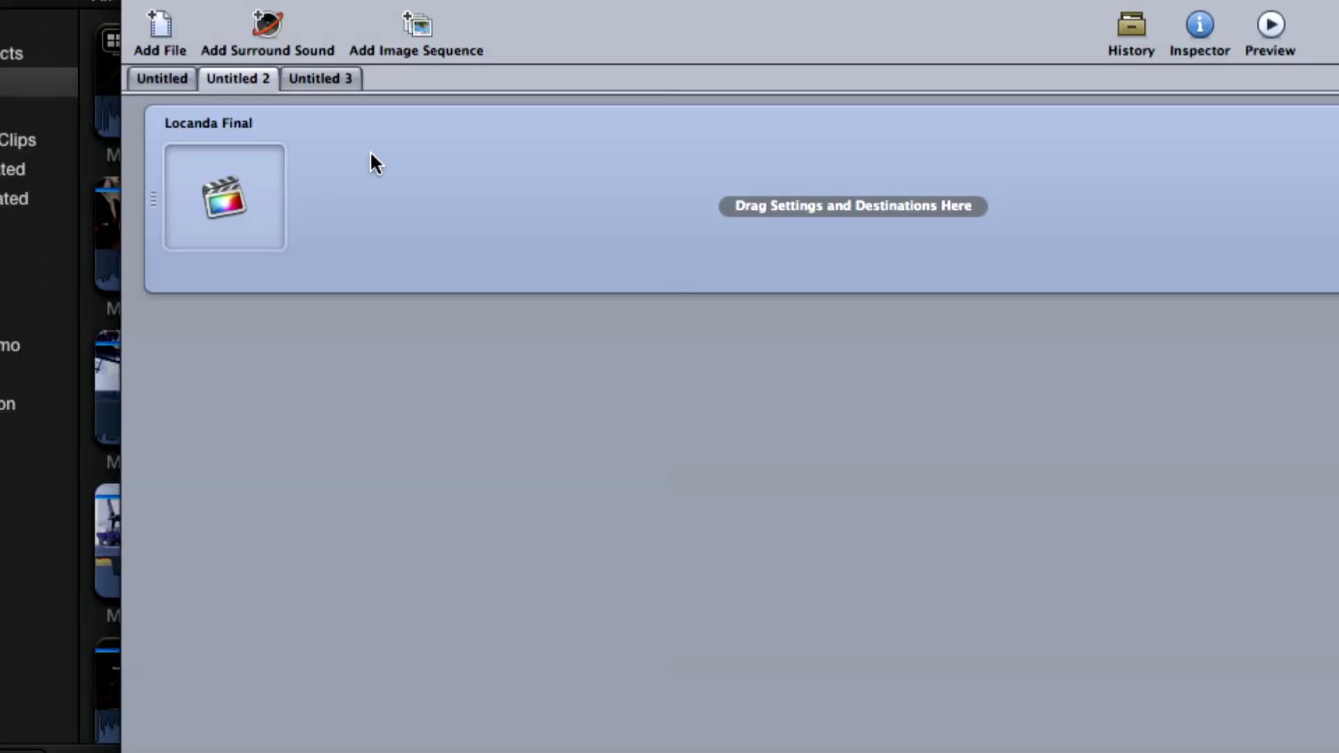
key(Delete)
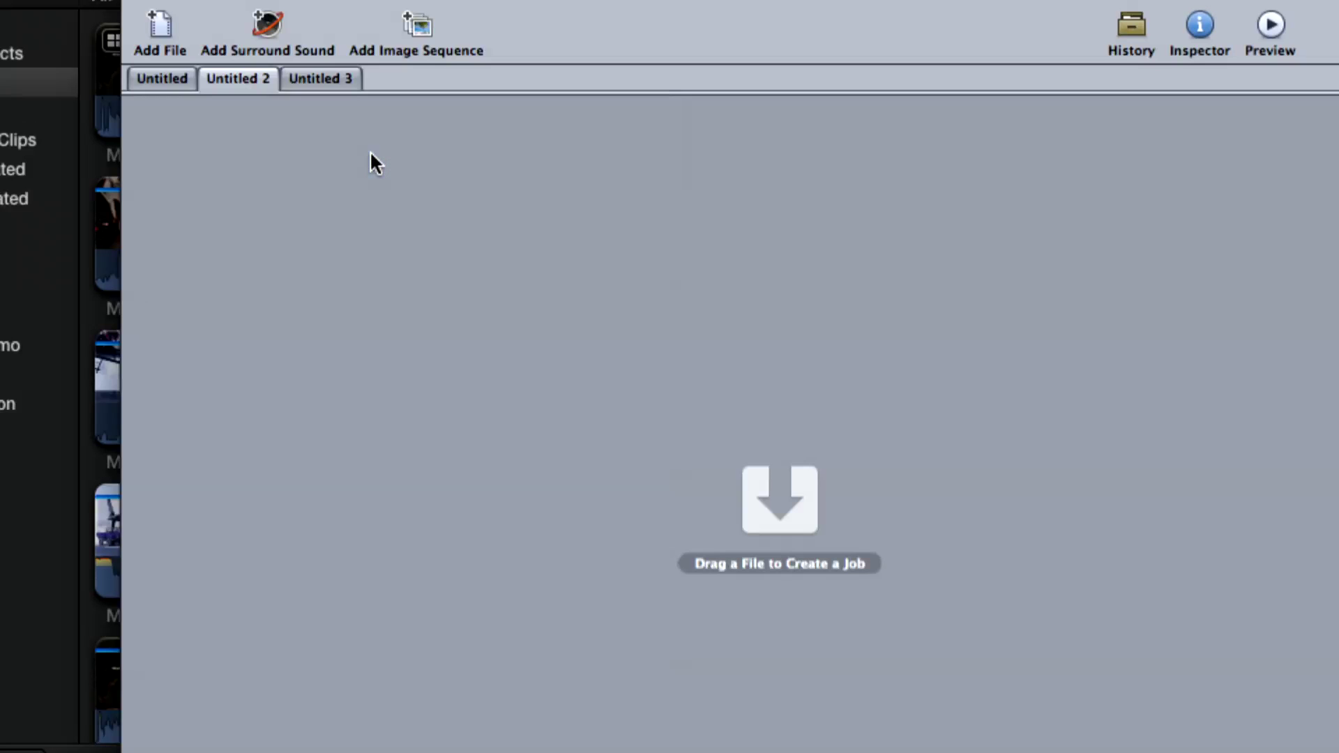
Step: Review the first Untitled batch's jobs and the now-empty Untitled 2 batch
click(142, 79)
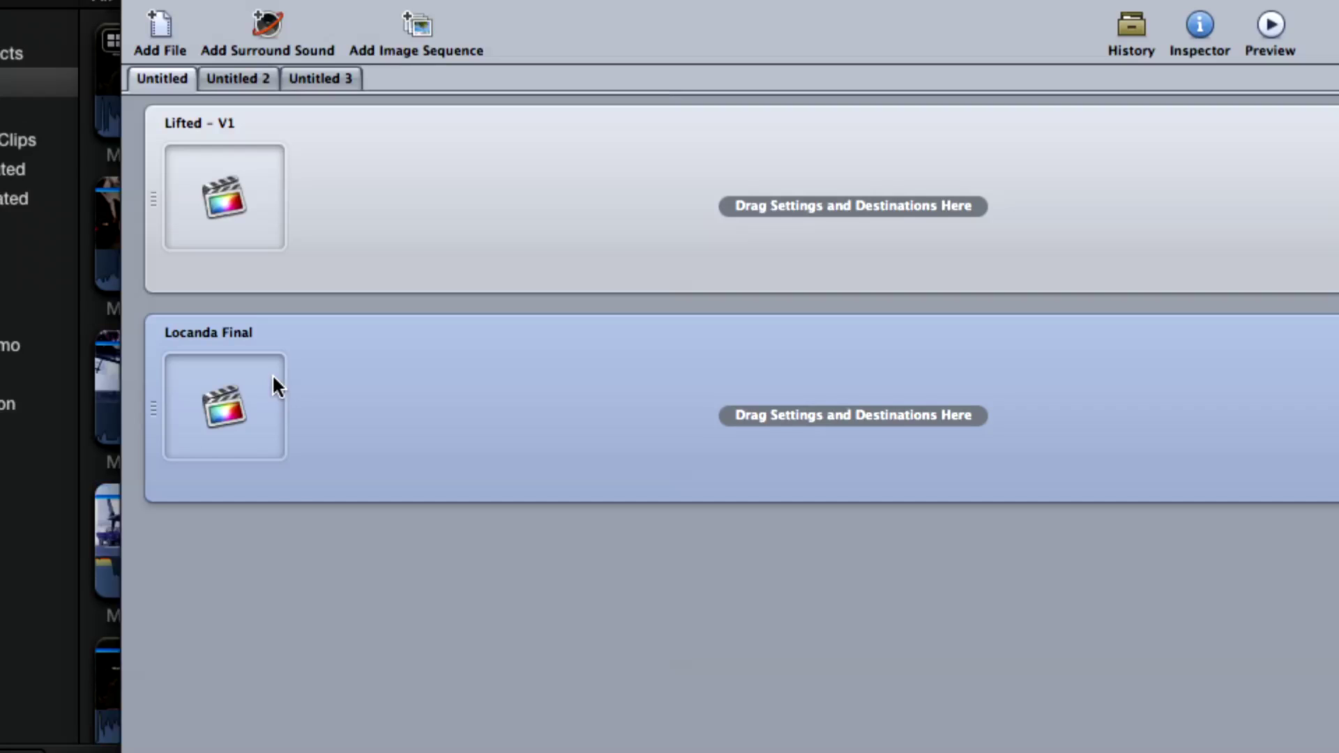
click(272, 525)
click(241, 78)
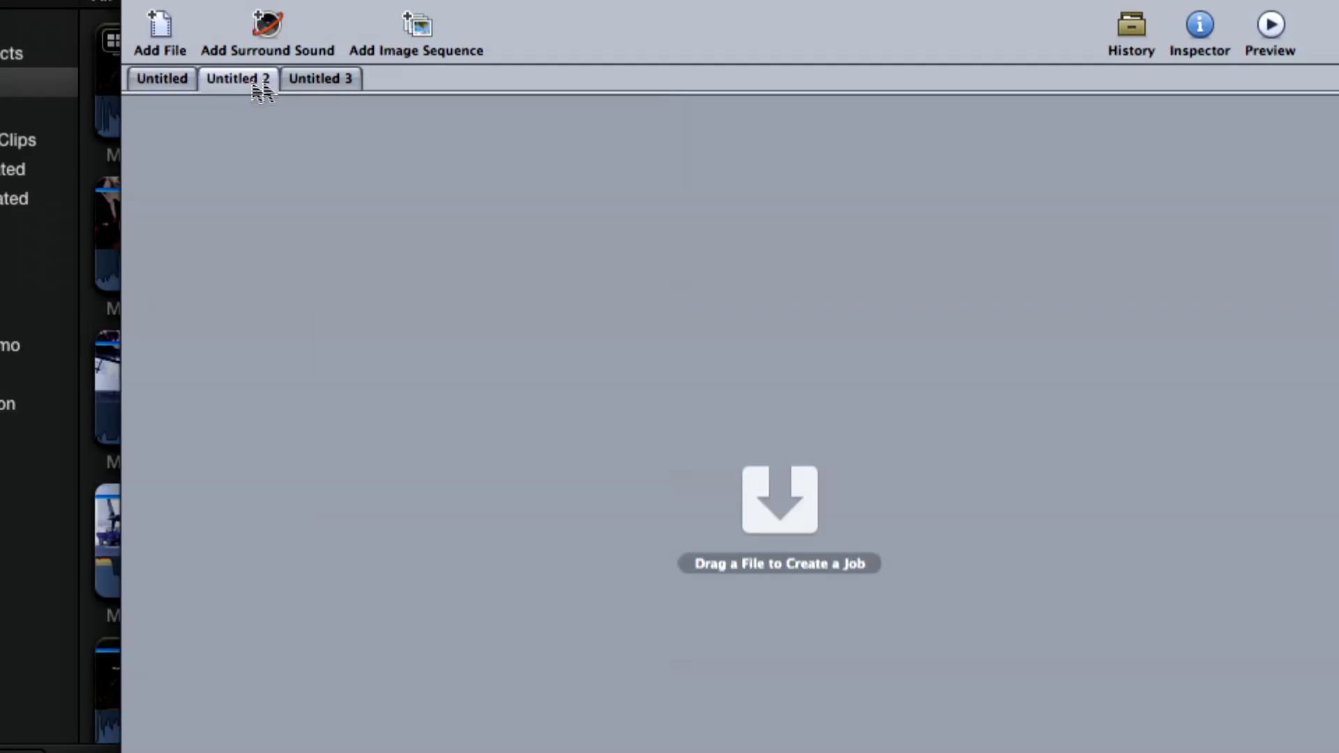
Step: Remove the Rachel job from Untitled 3 and return to the first Untitled batch
click(332, 78)
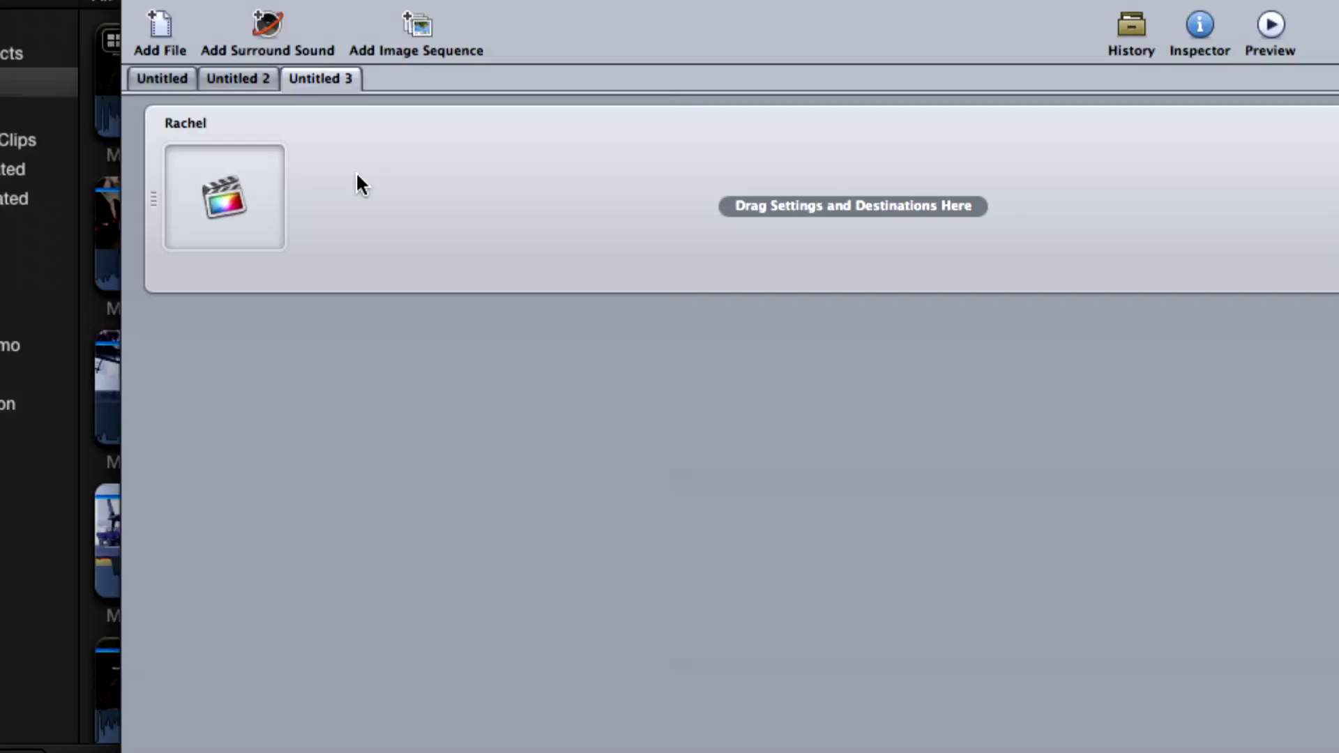
click(398, 205)
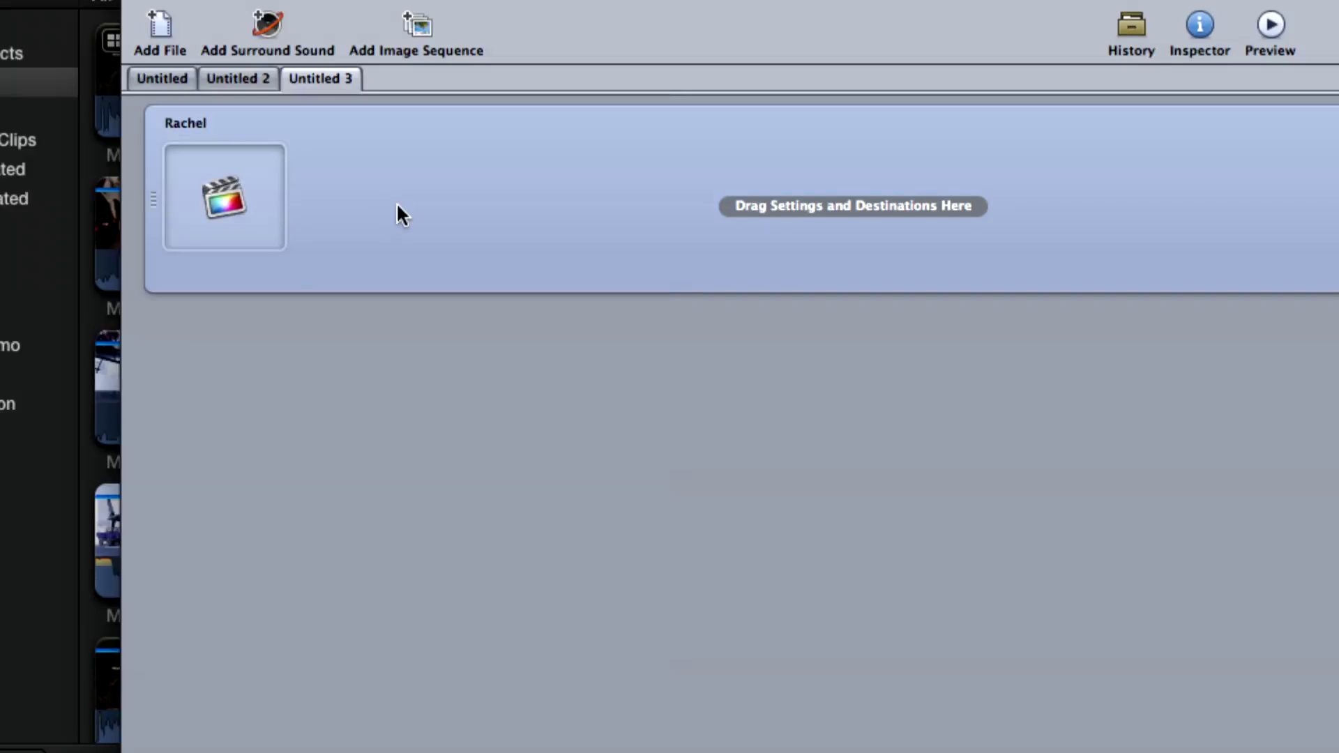
key(Delete)
click(166, 80)
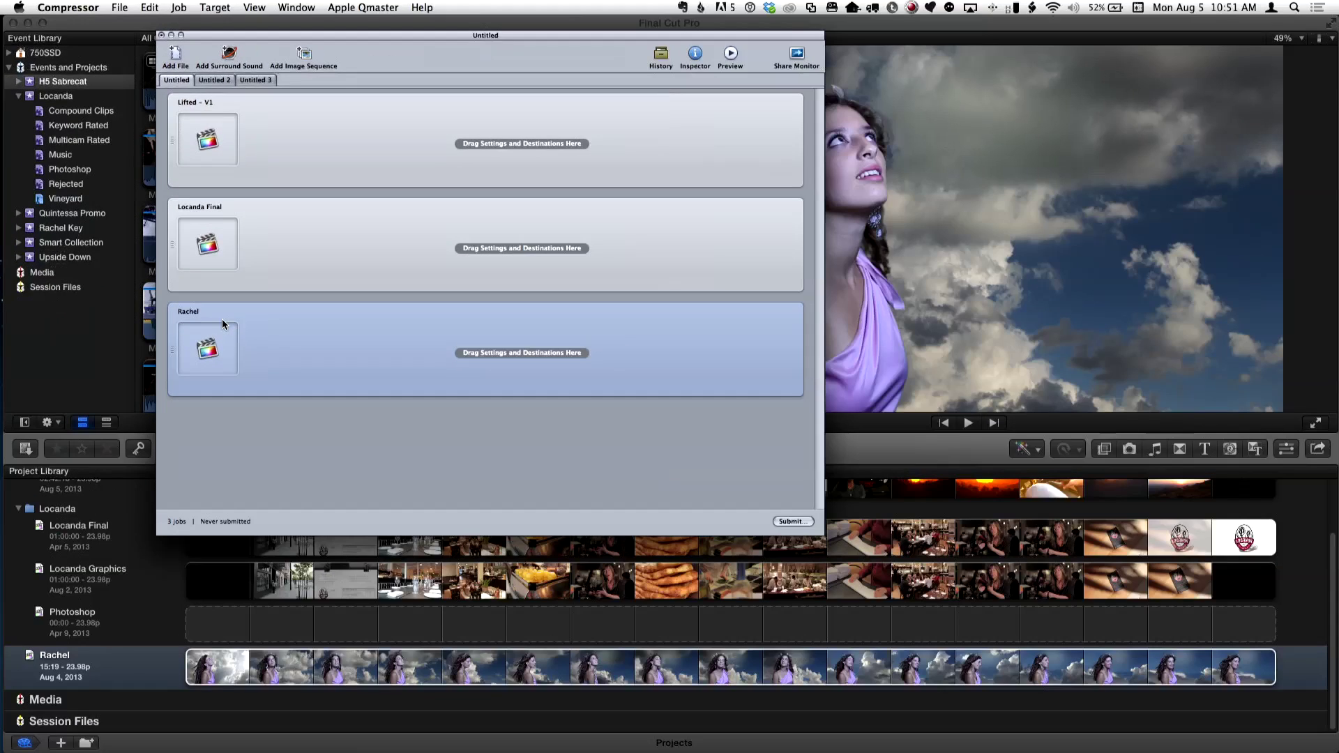
Step: Preview the Rachel clip in the Preview window, then close it
click(302, 7)
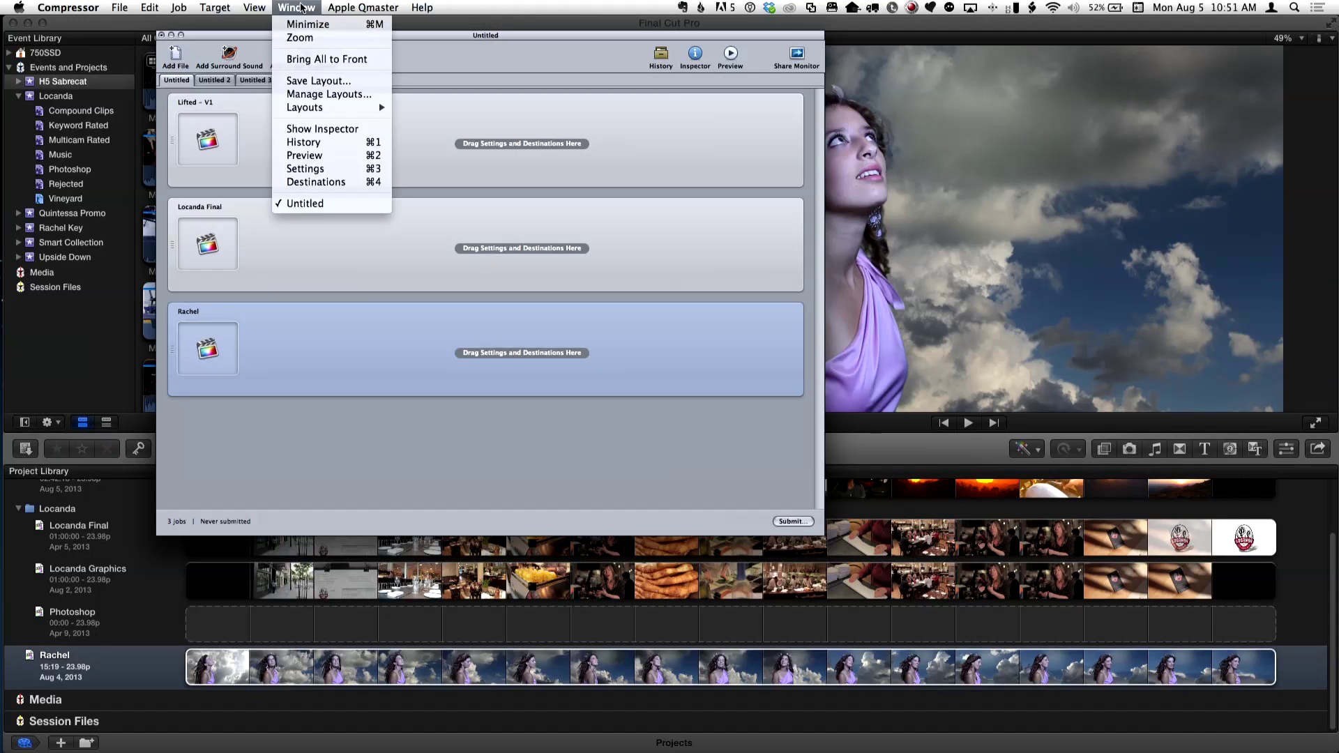
click(340, 156)
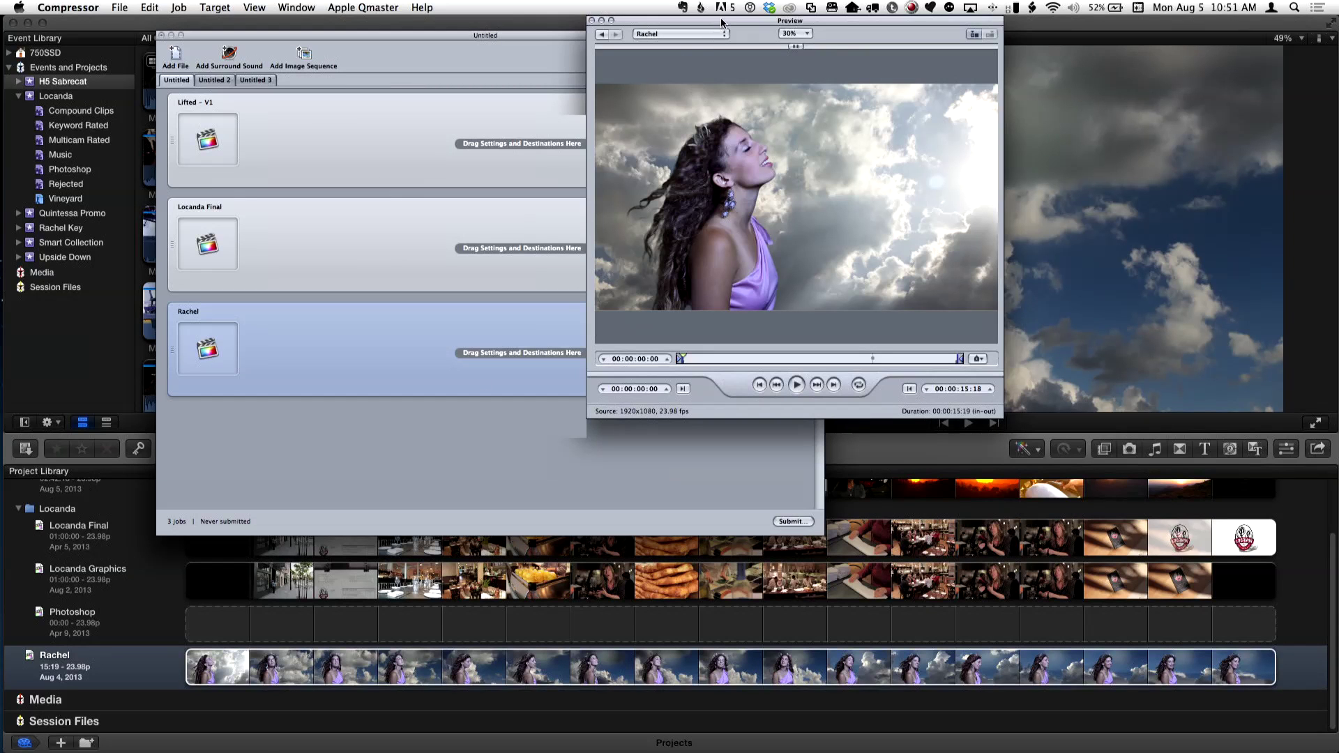
drag(722, 23, 239, 362)
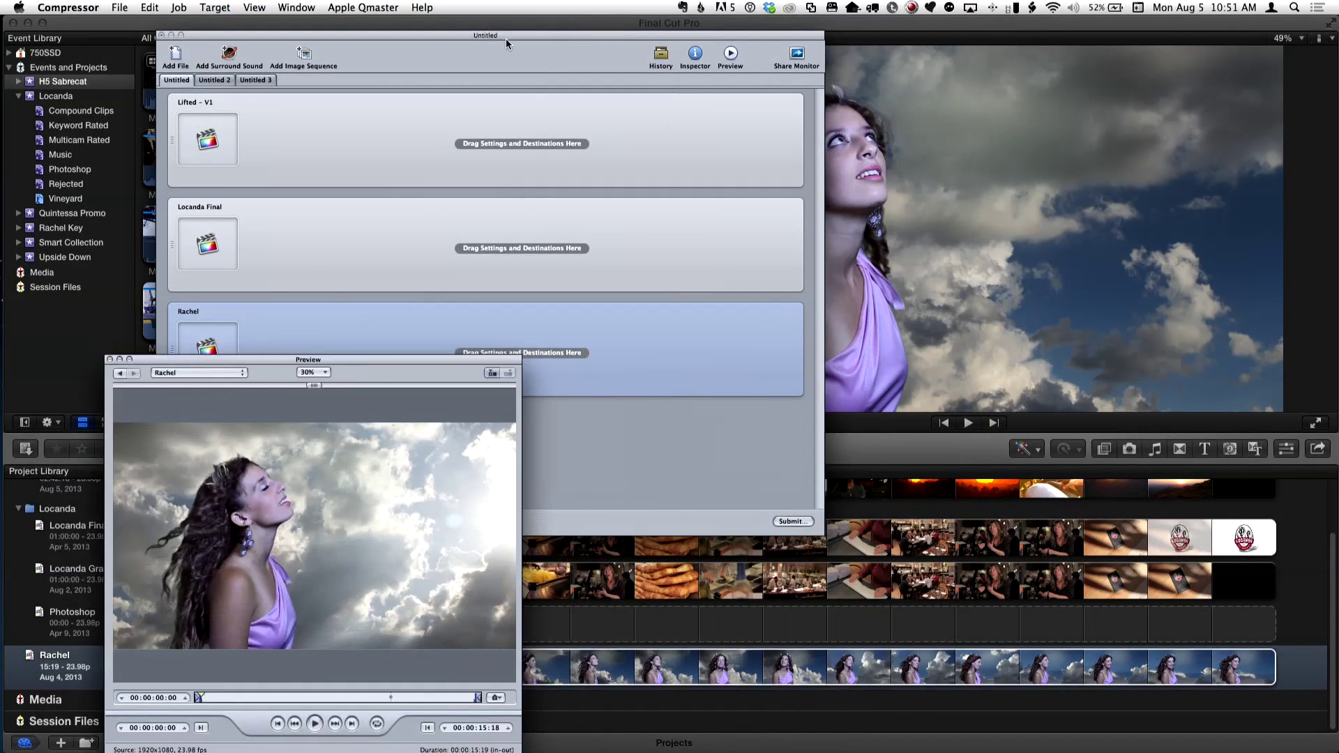
drag(507, 42, 827, 44)
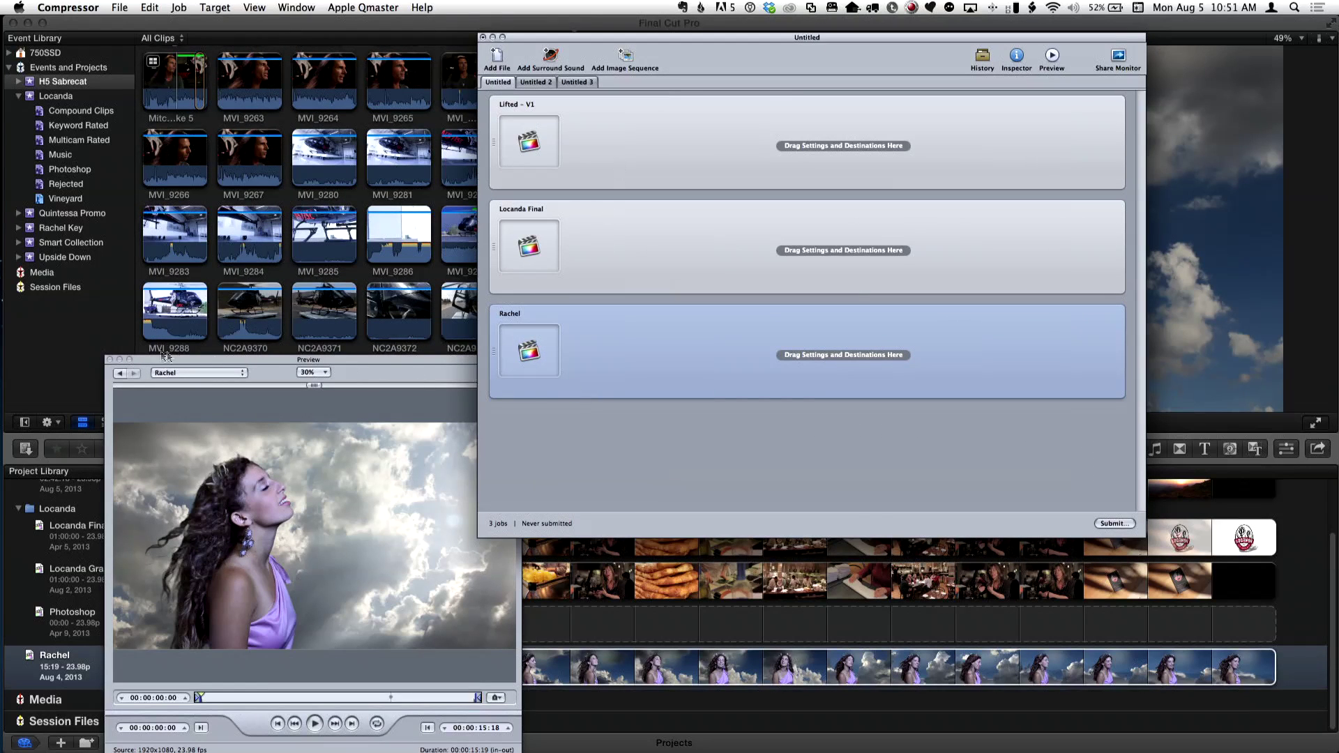
click(109, 360)
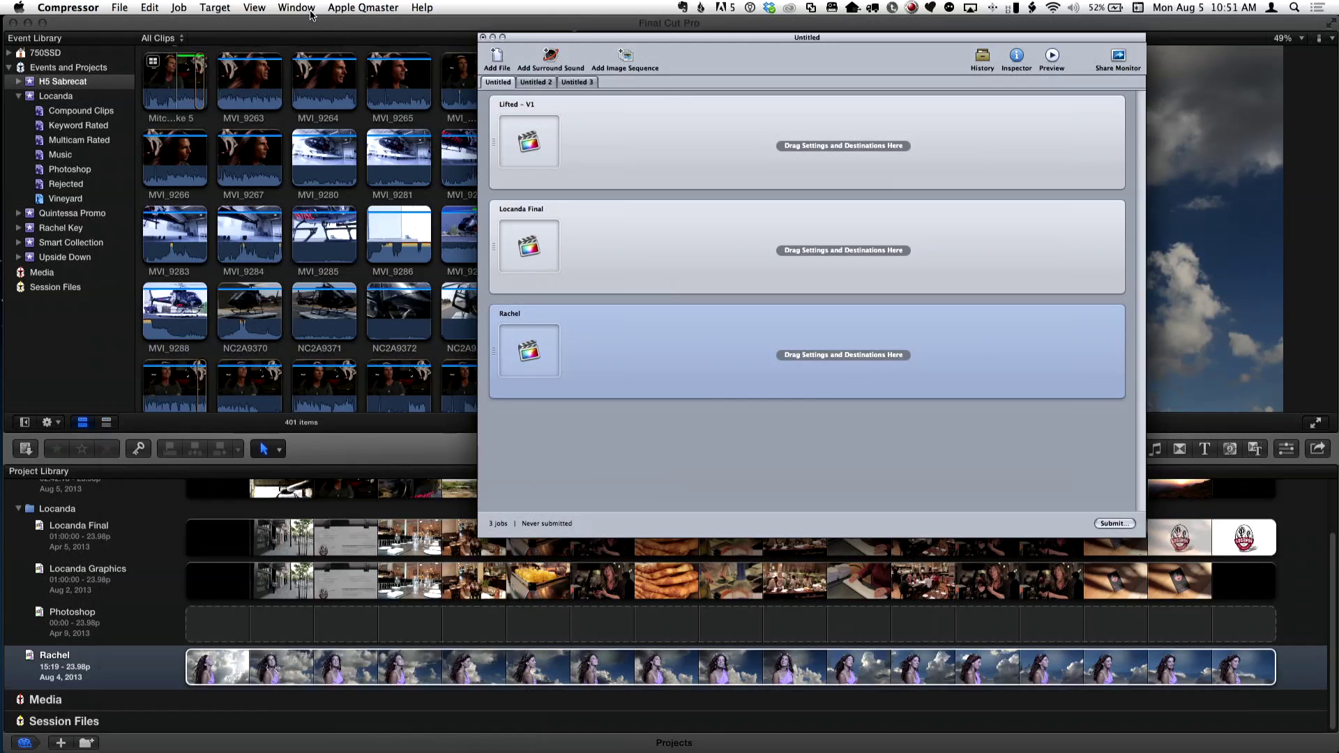
Step: Open the Settings window and place it at the lower left
click(307, 9)
click(327, 168)
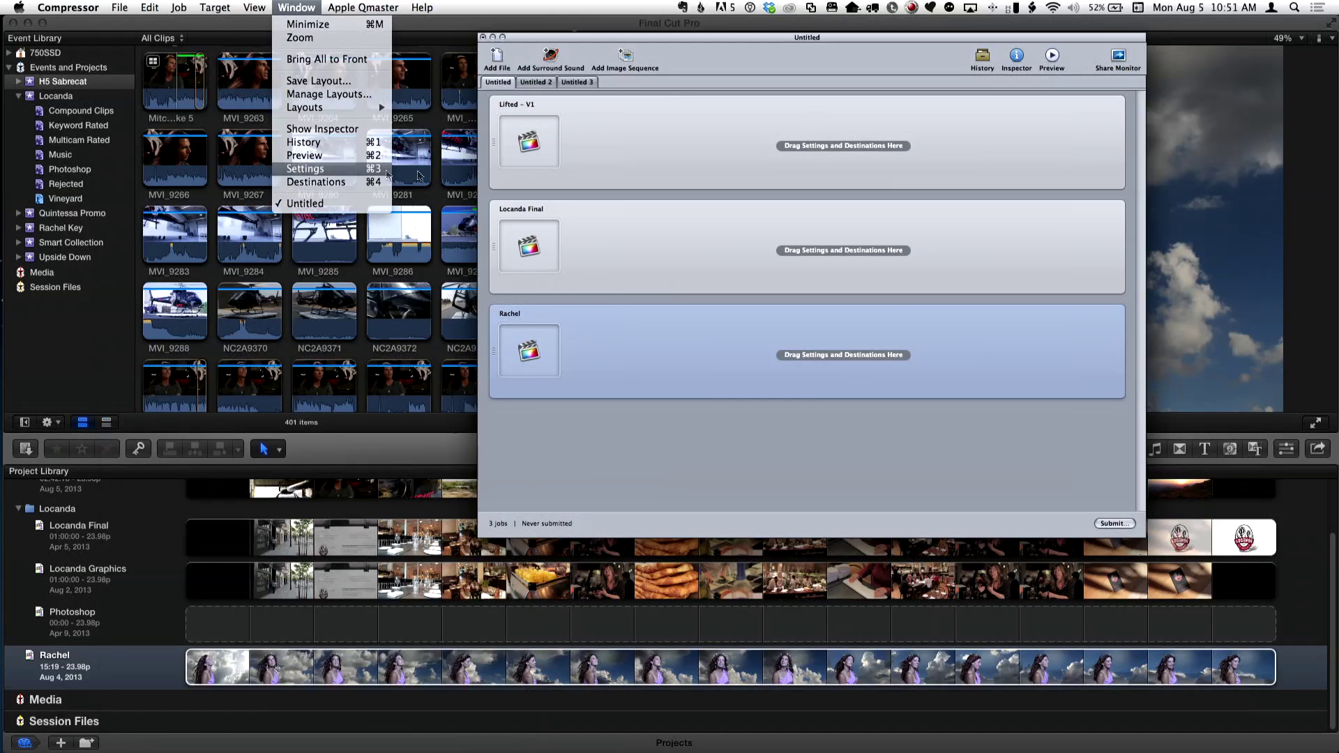
drag(509, 119, 383, 166)
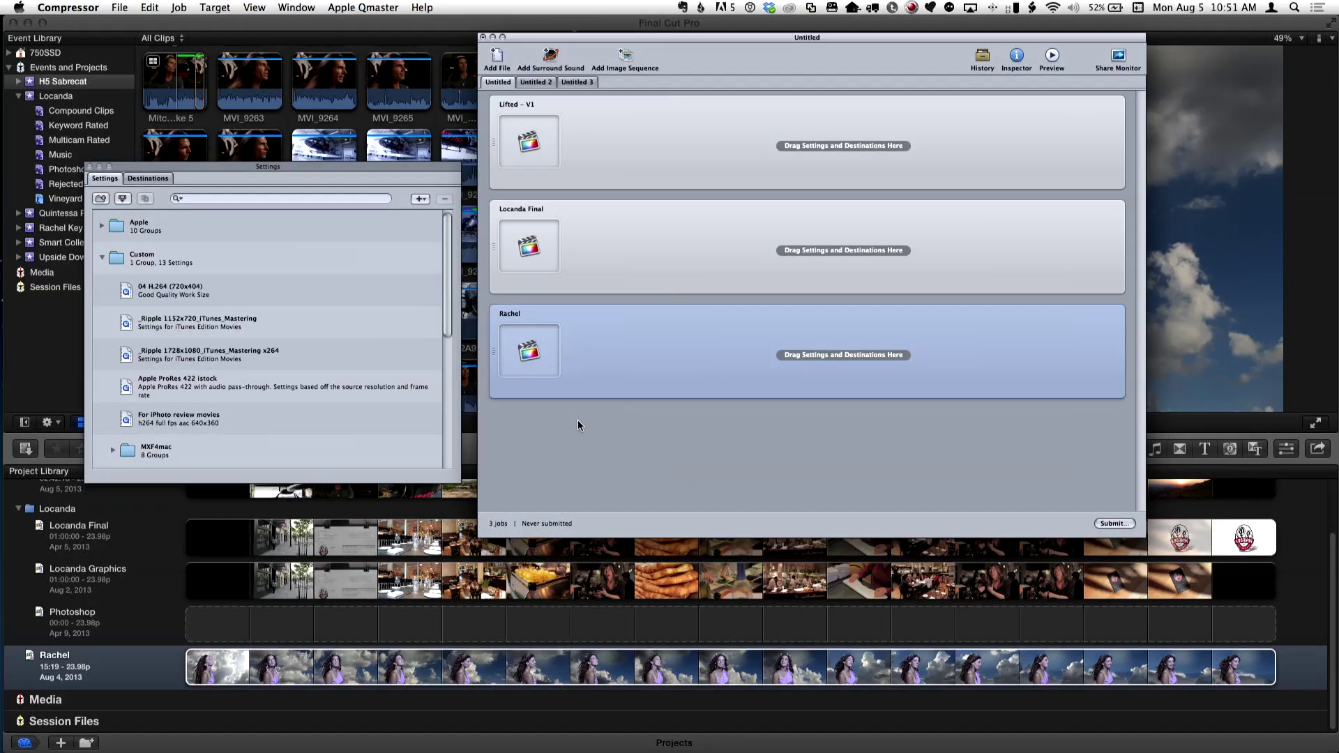
Step: Select all three jobs and apply the HD 720p preset found by searching 'you'
click(600, 465)
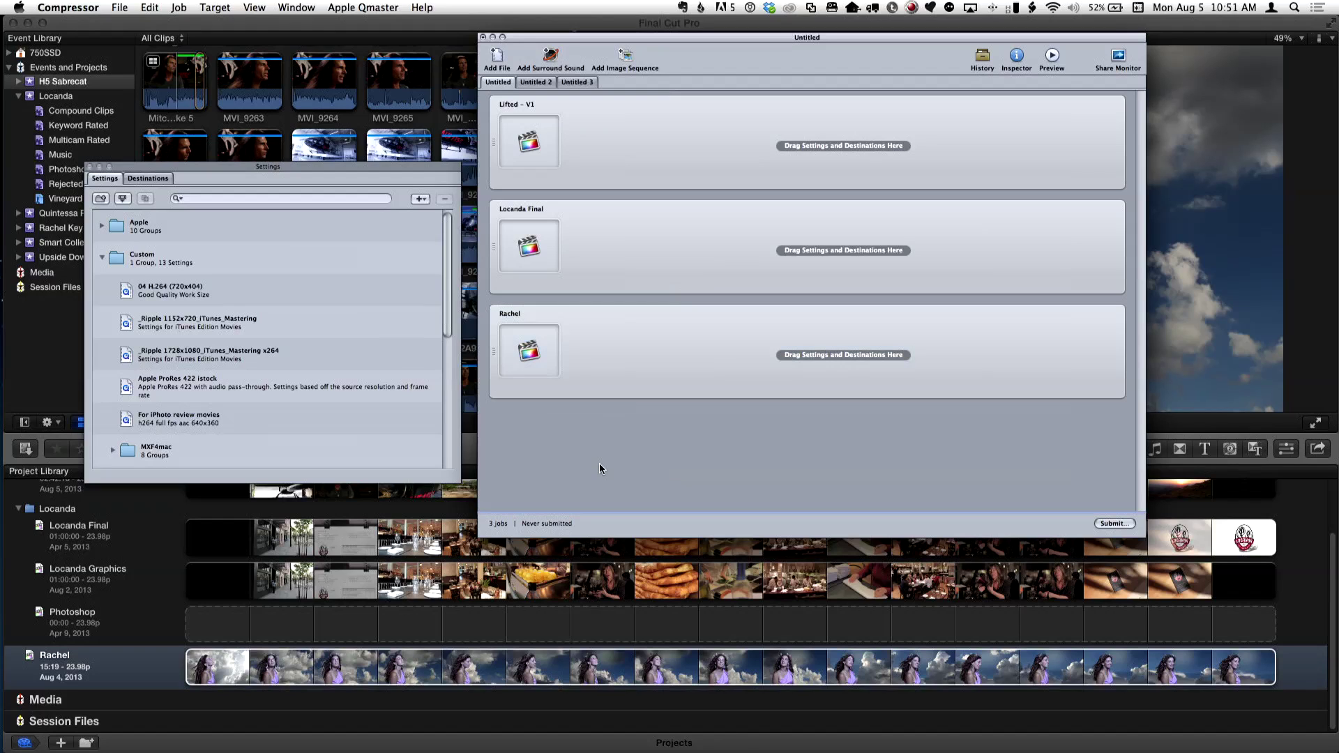
key(super+a)
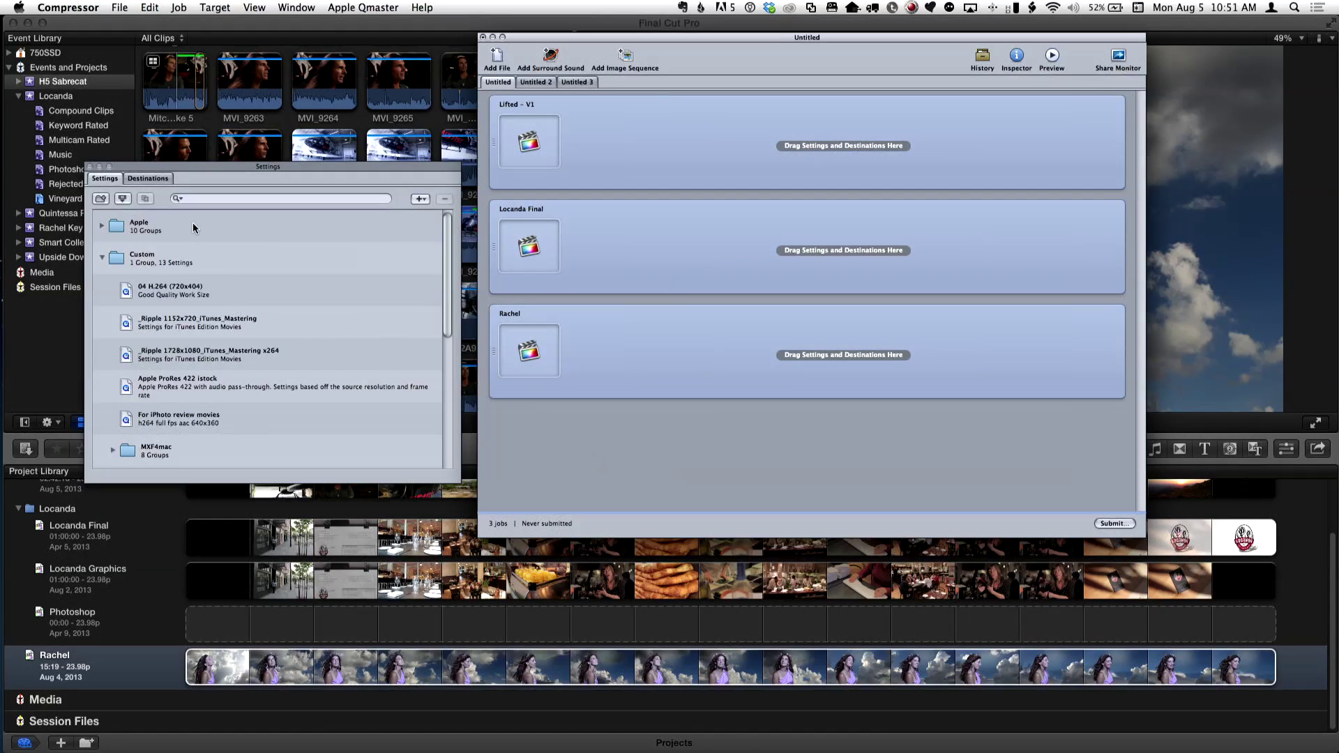
scroll(193, 228, down, 6)
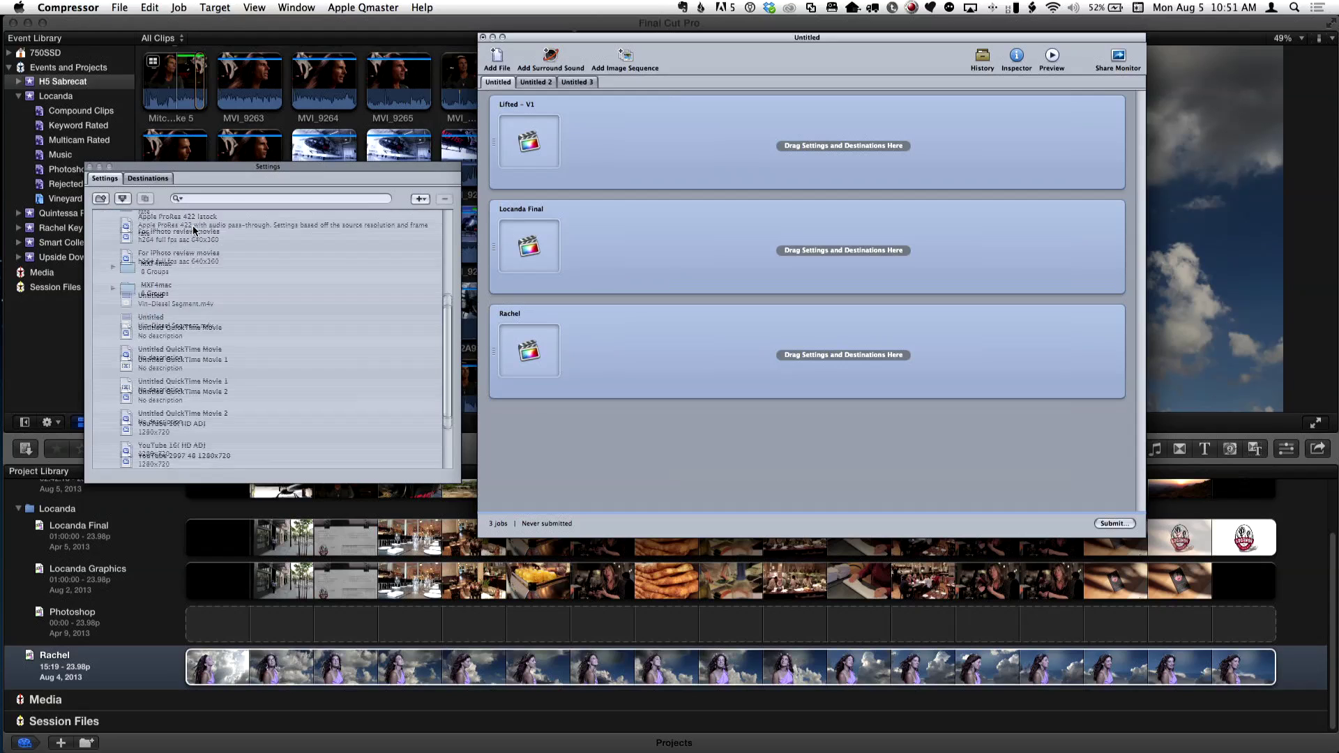
scroll(193, 228, up, 5)
text(yo)
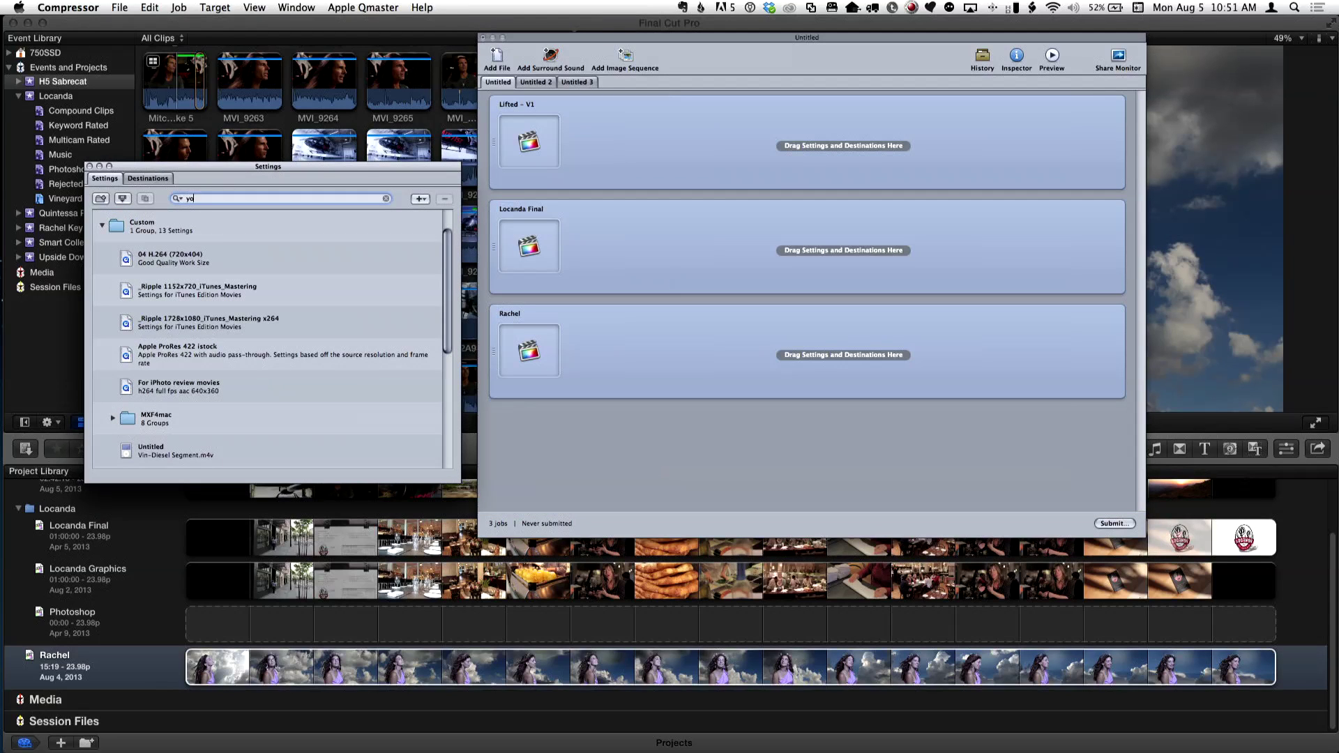
text(u)
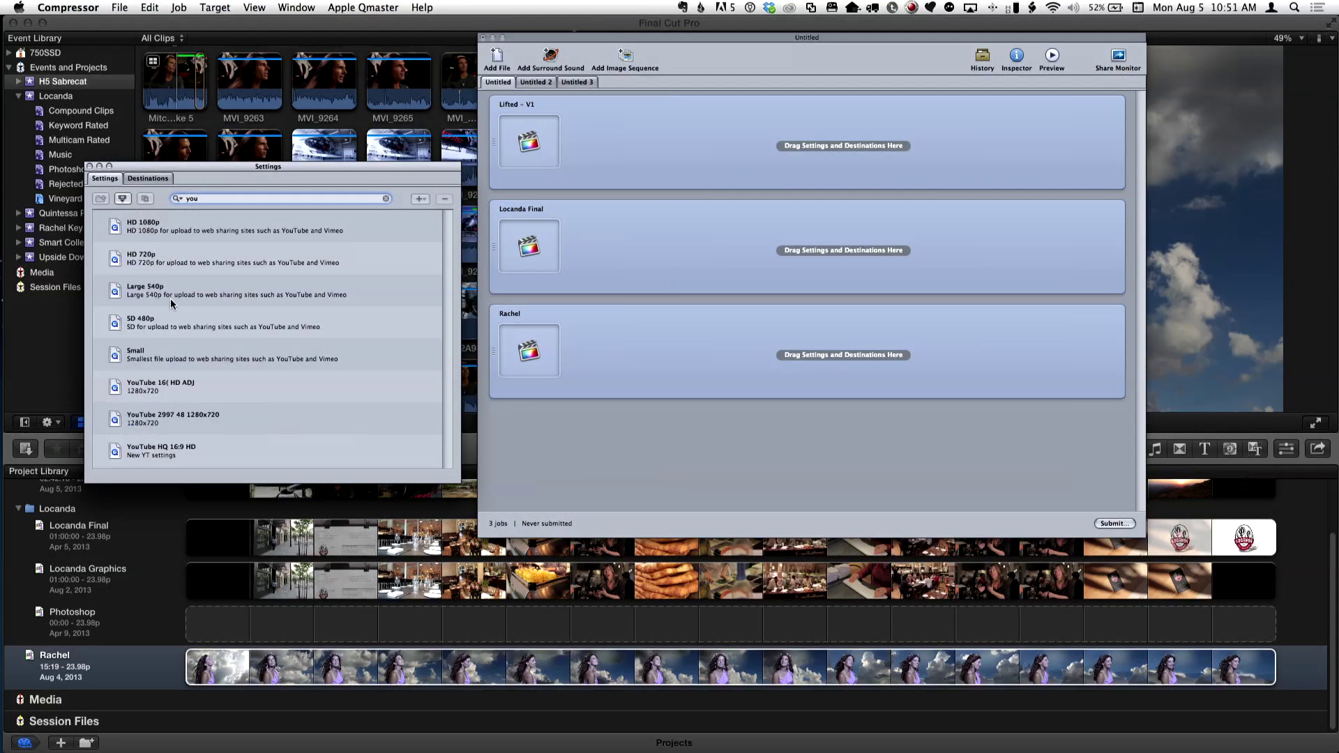
click(113, 264)
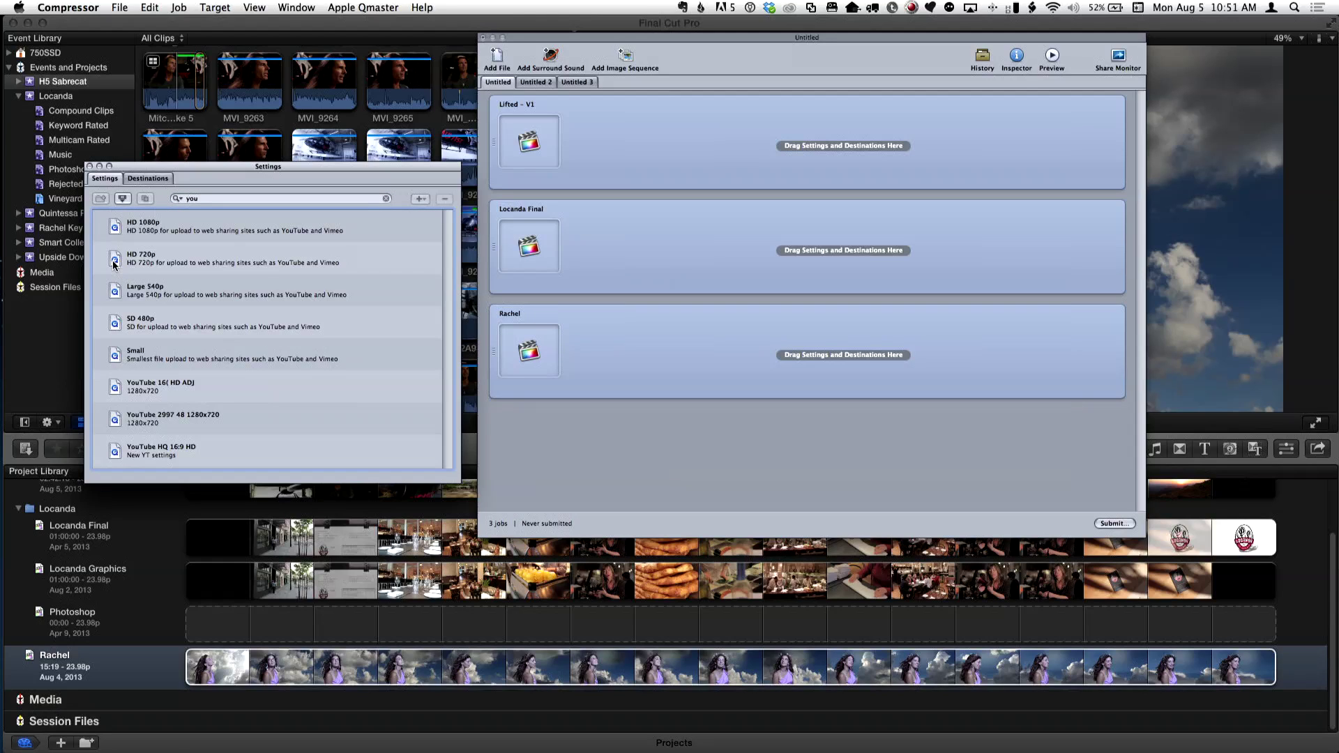
drag(114, 264, 605, 267)
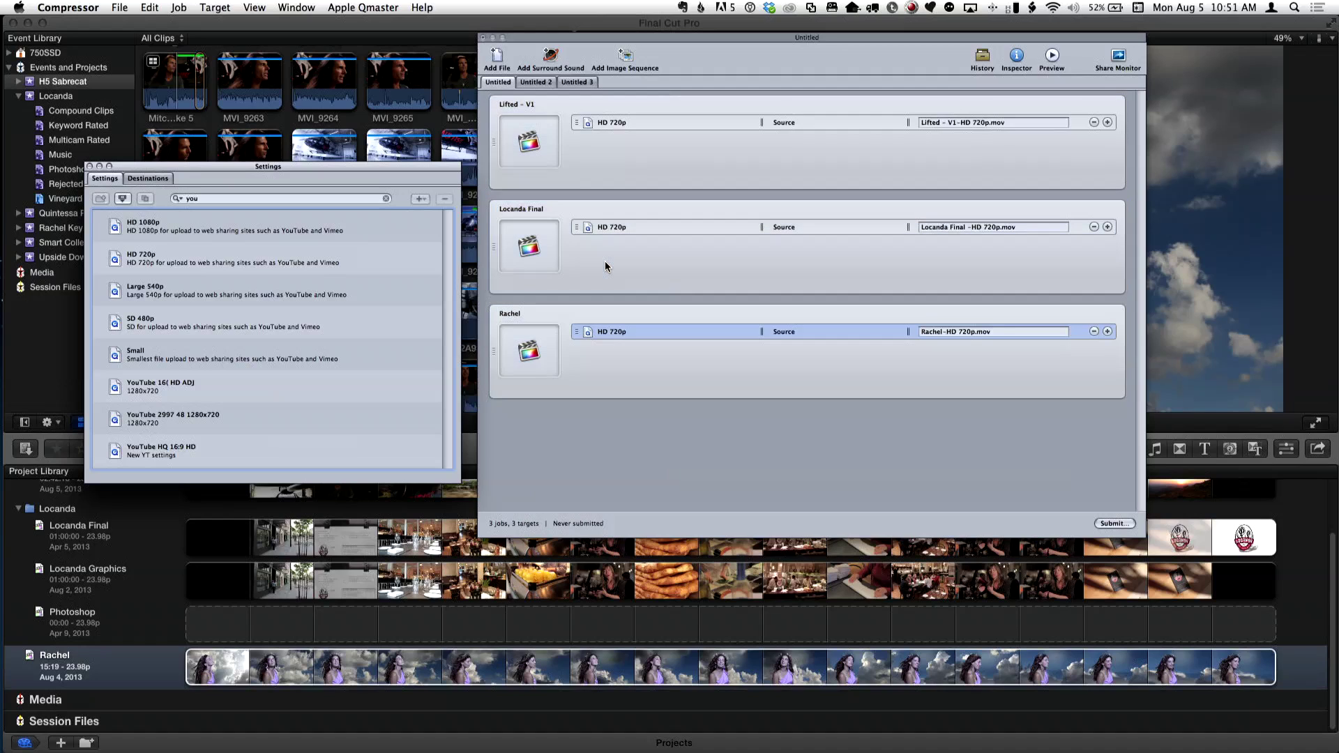
Step: Search 'w' in Settings and add the SD 480p preset as each job's second target
click(640, 453)
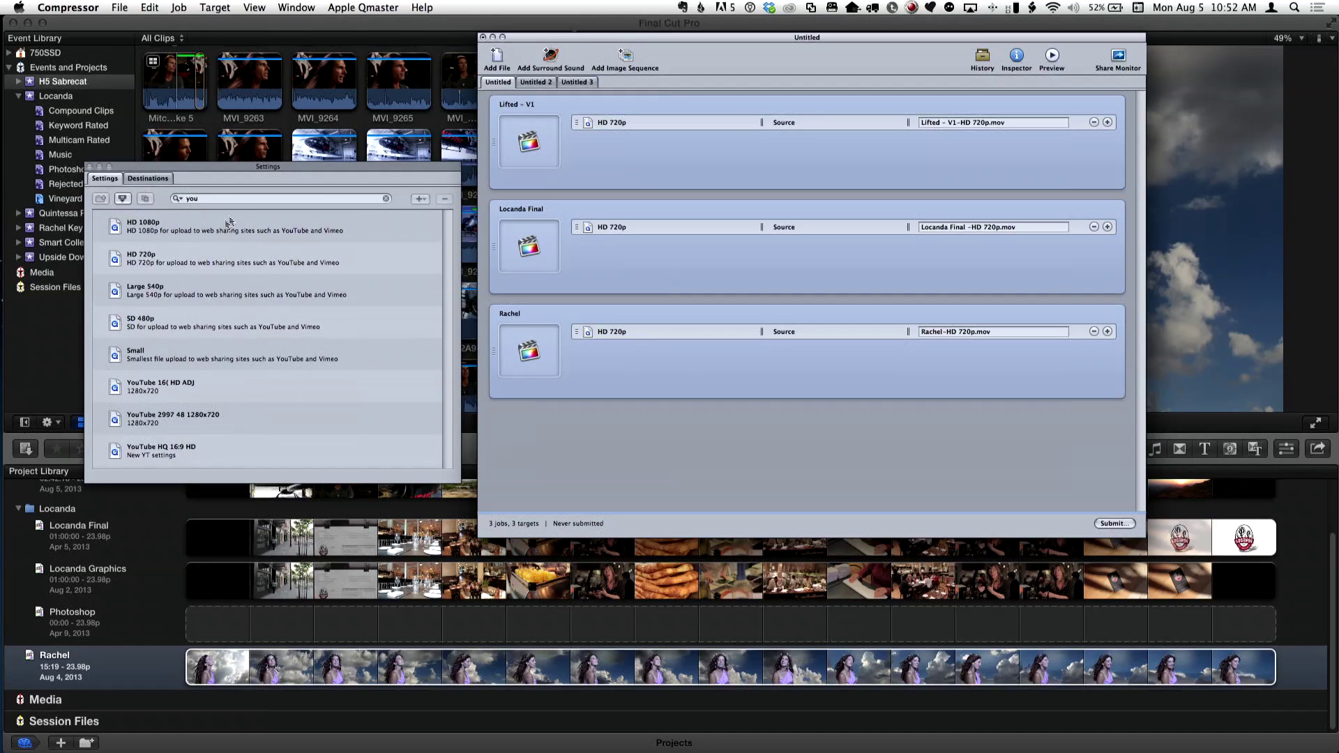
click(210, 199)
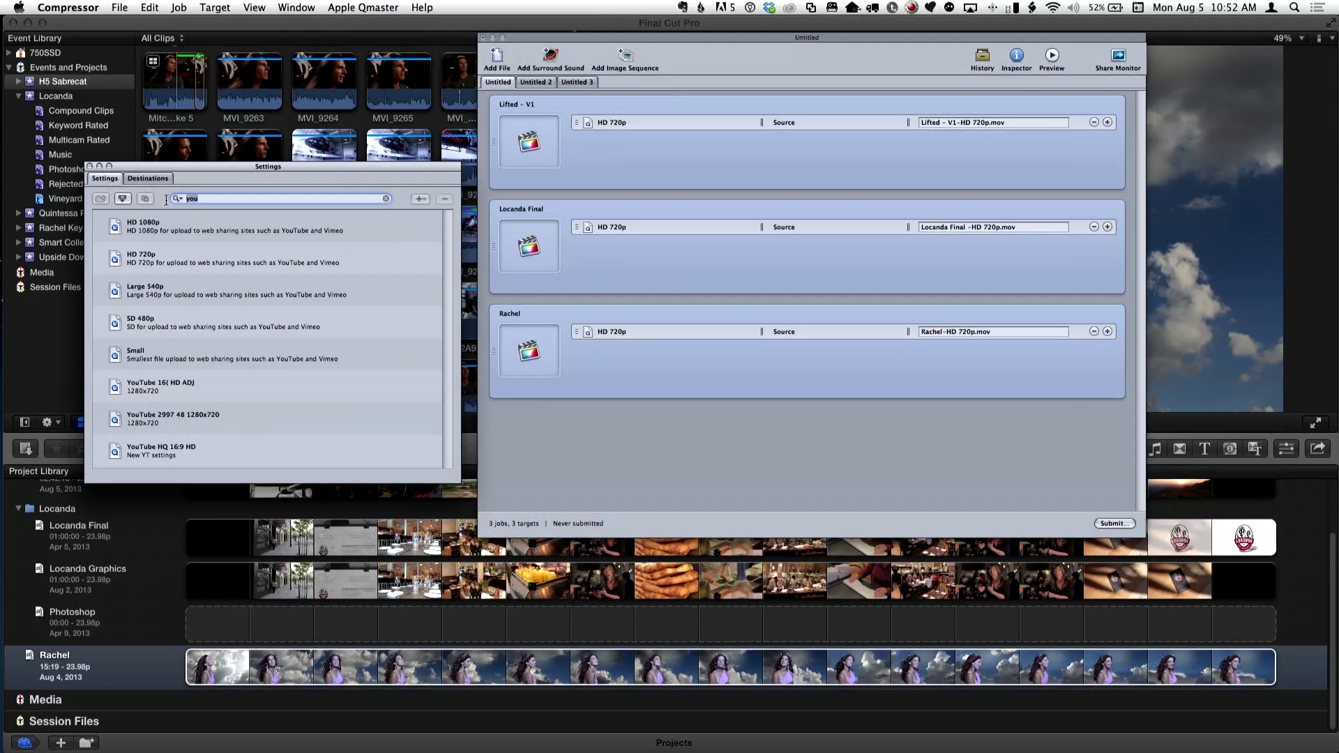
key(BackSpace)
text(h.)
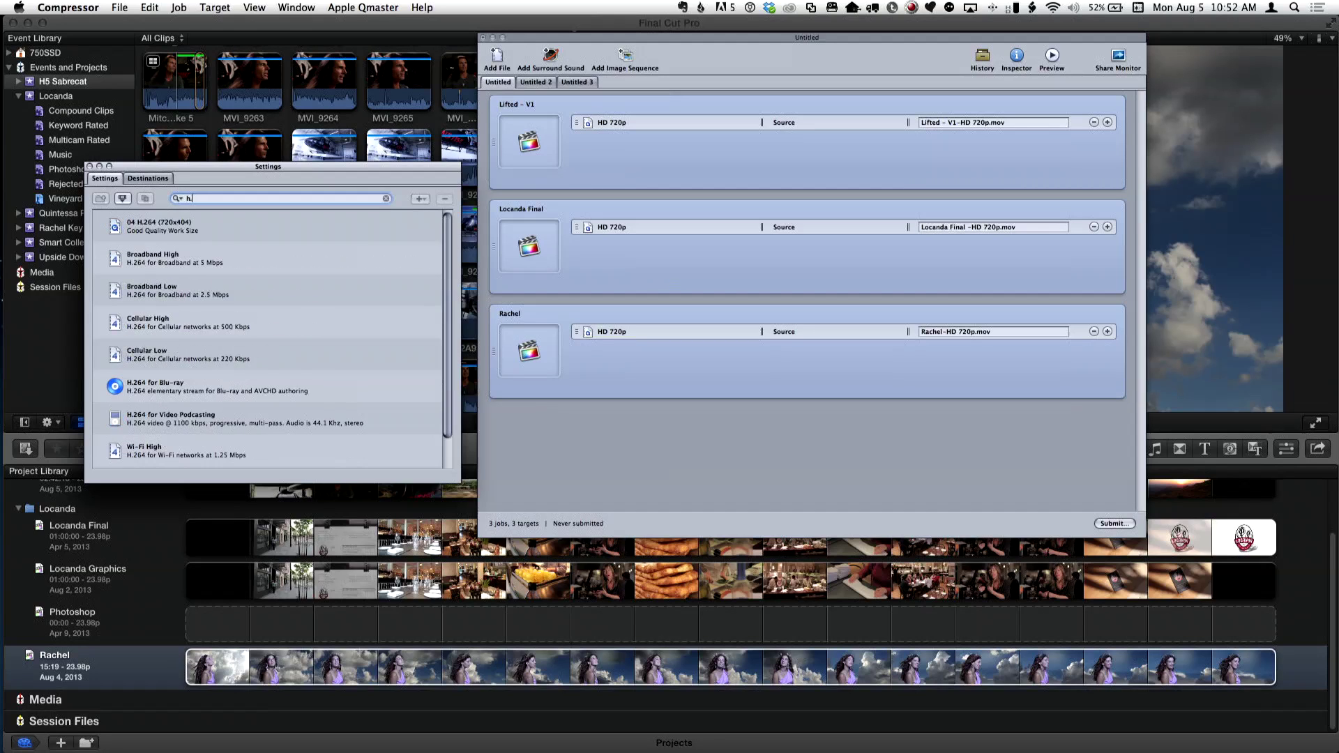
key(BackSpace)
text(web)
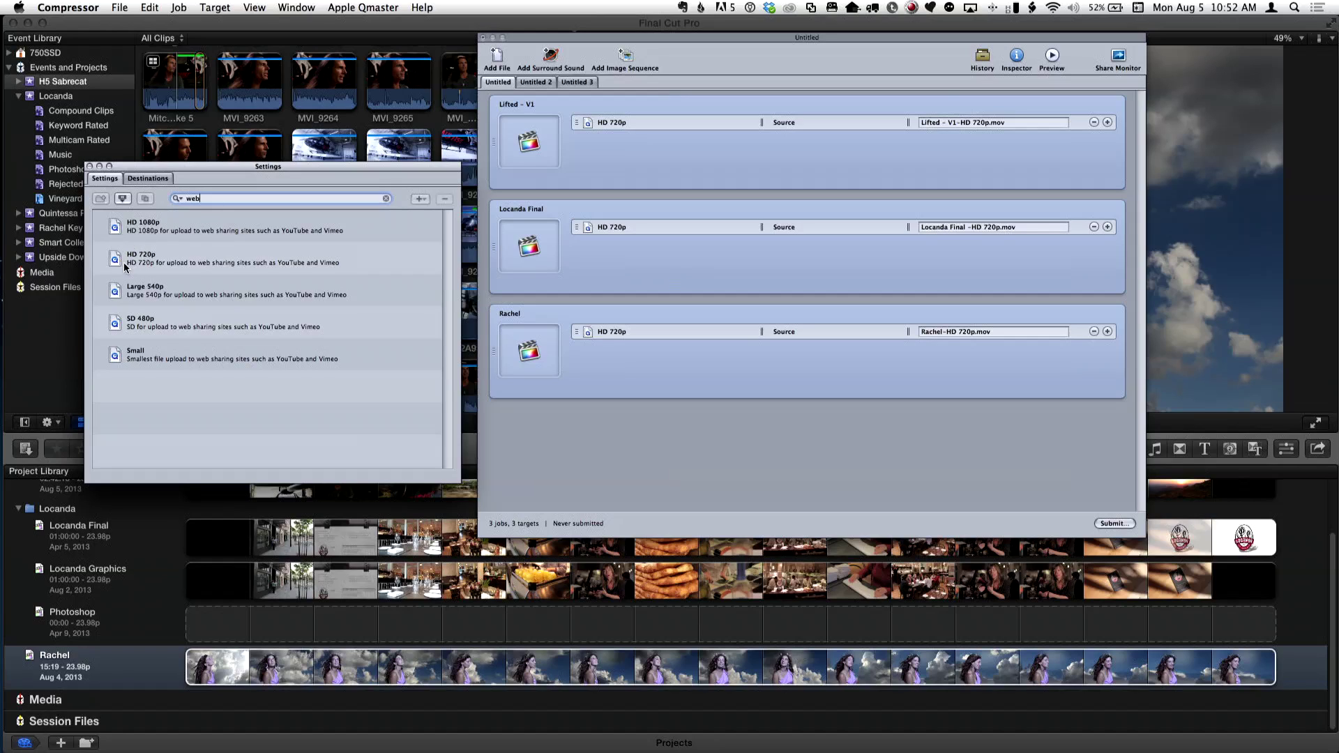
click(115, 328)
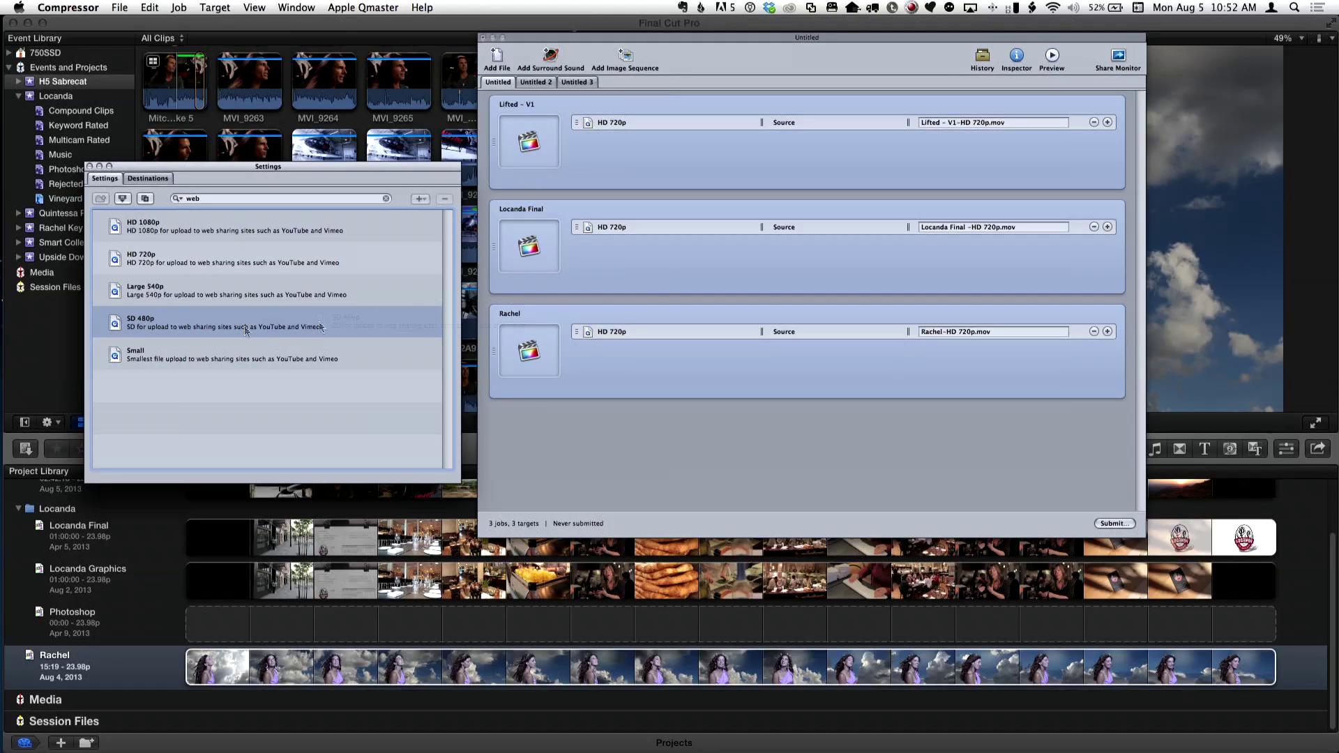
drag(245, 332, 652, 173)
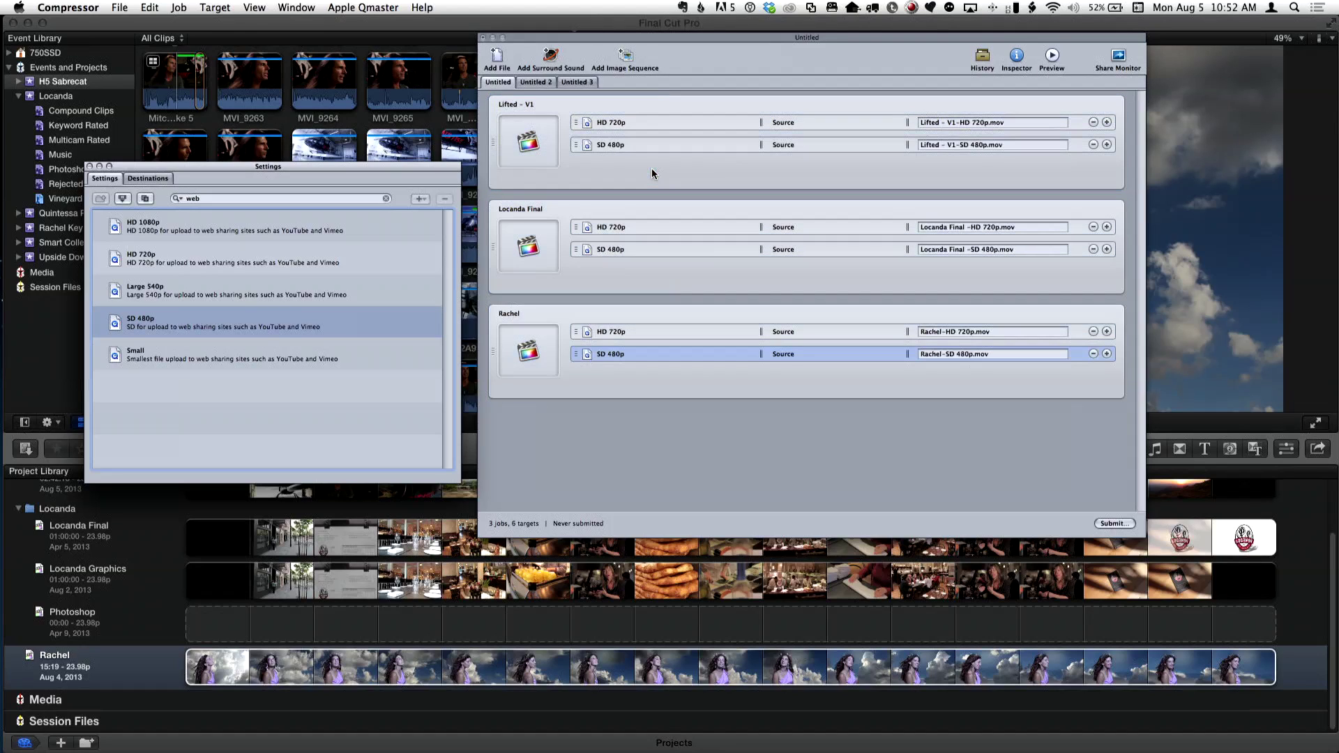
click(636, 124)
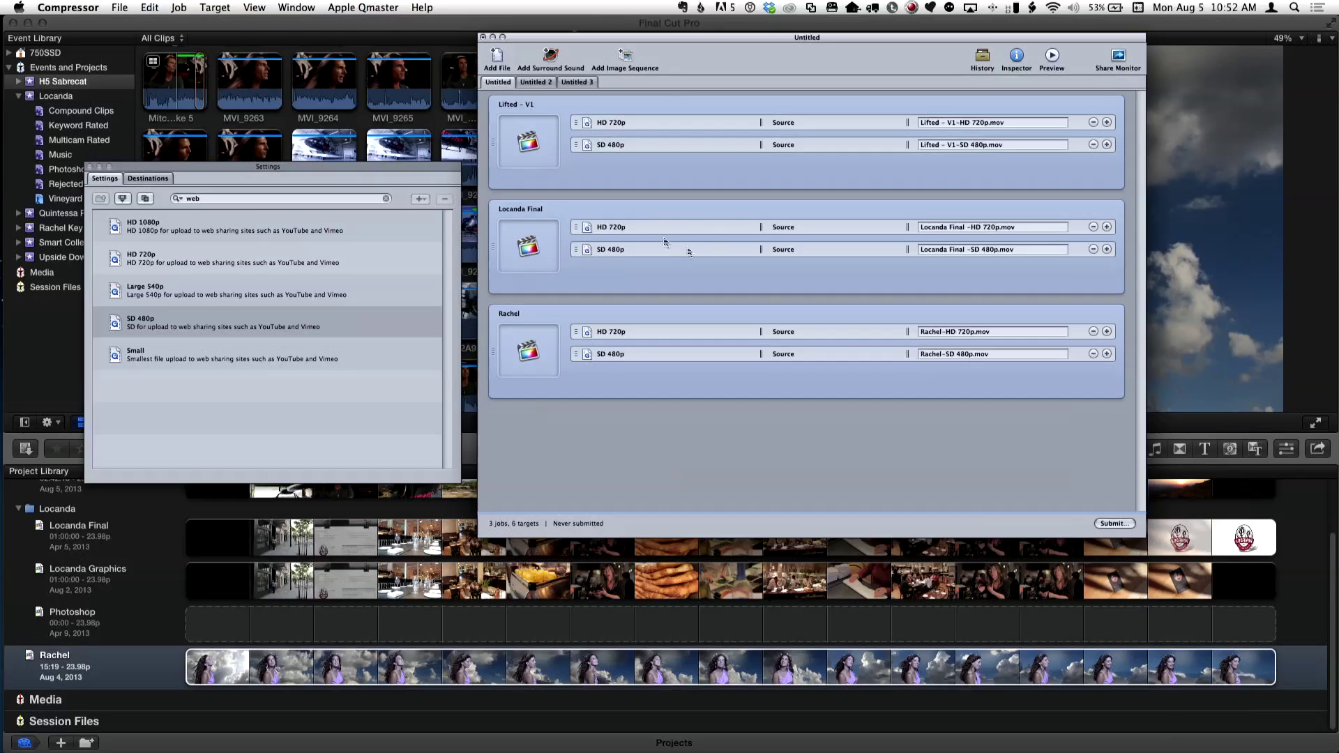
Step: Choose Target > Destination > Other… and browse to the Movies folder
click(224, 8)
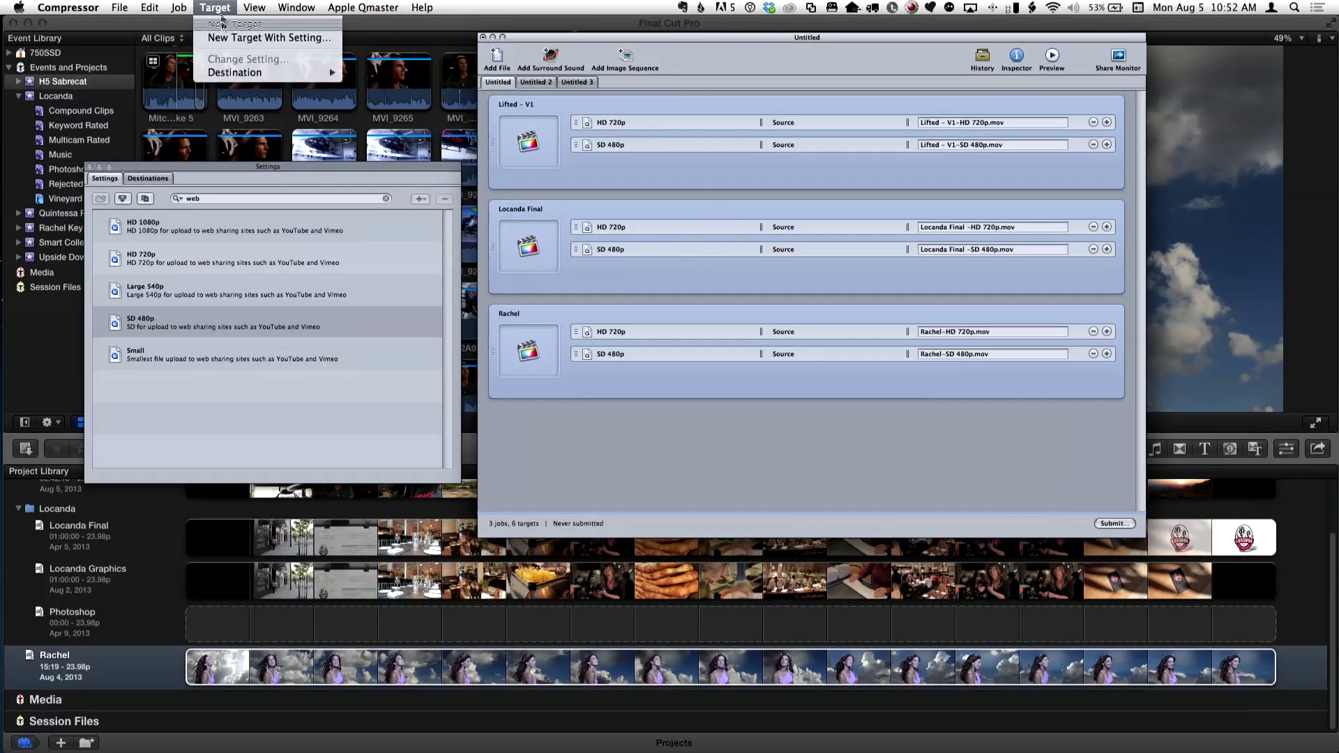
mouse_move(226, 74)
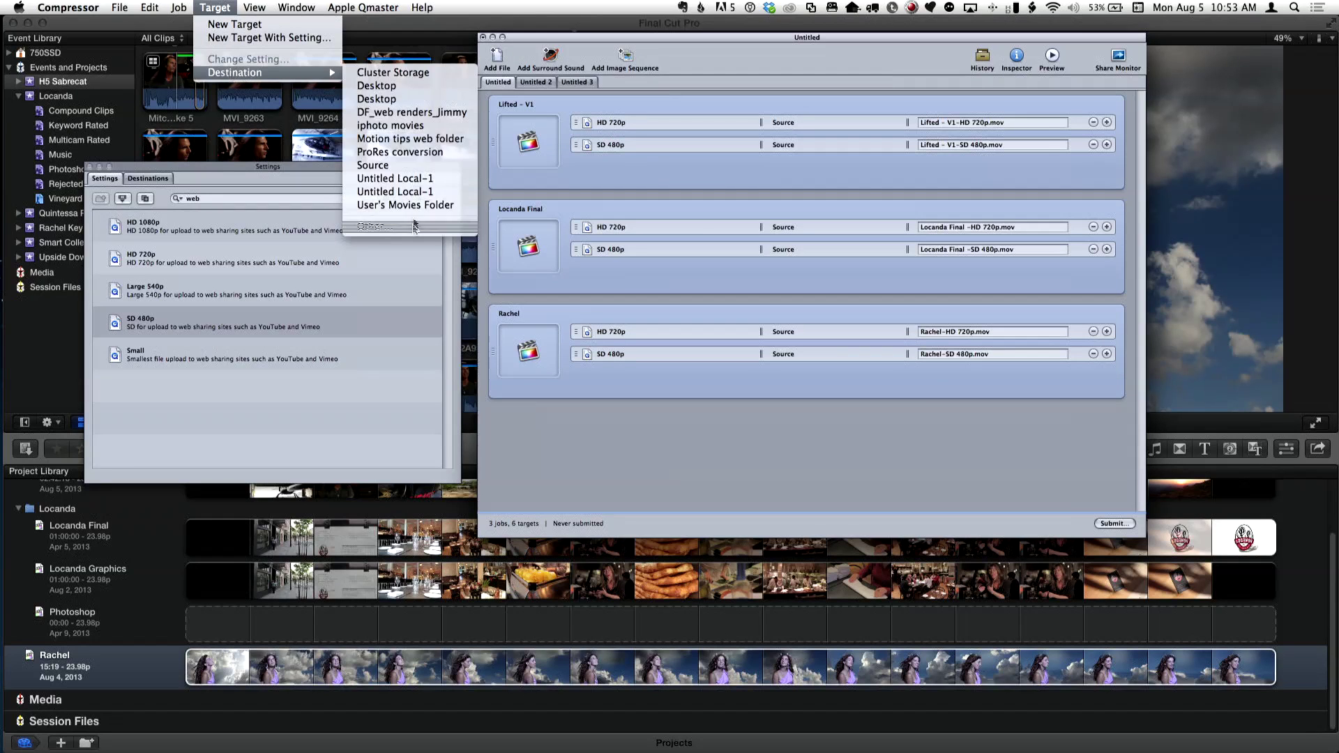
click(375, 227)
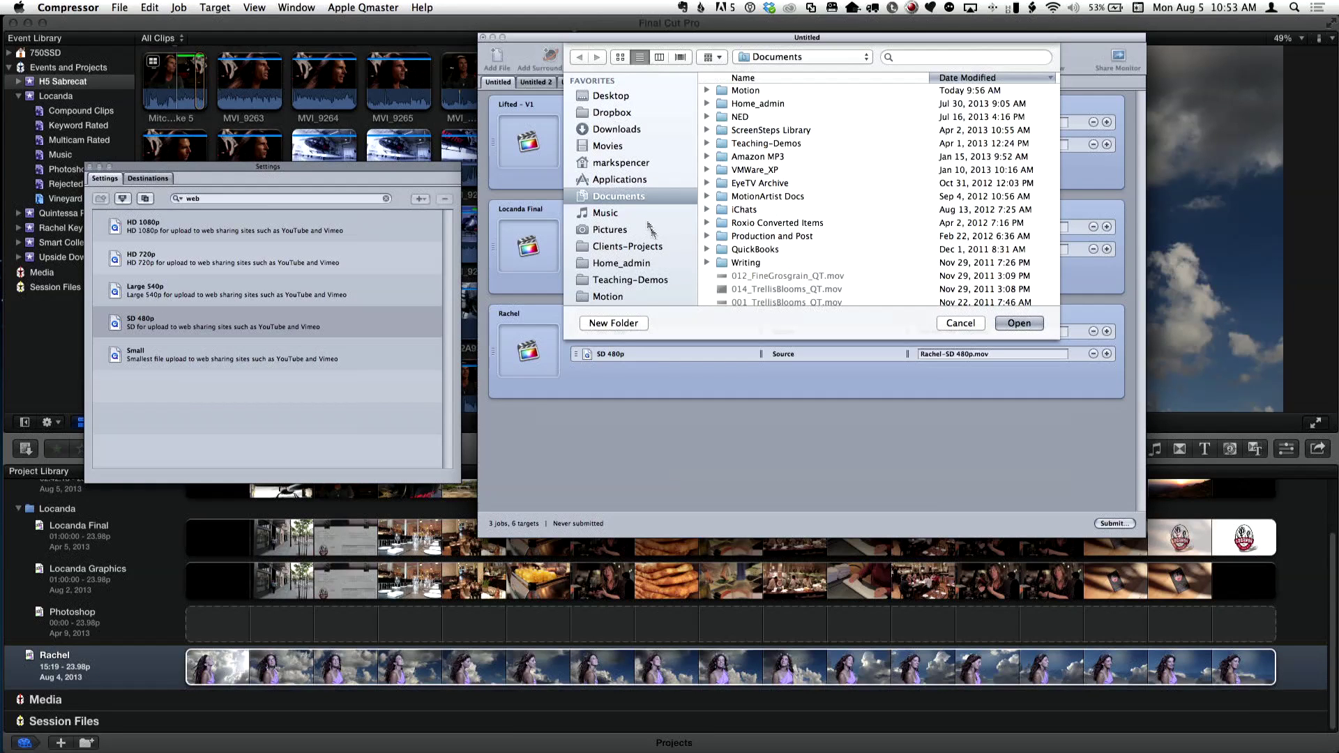
scroll(642, 223, down, 1)
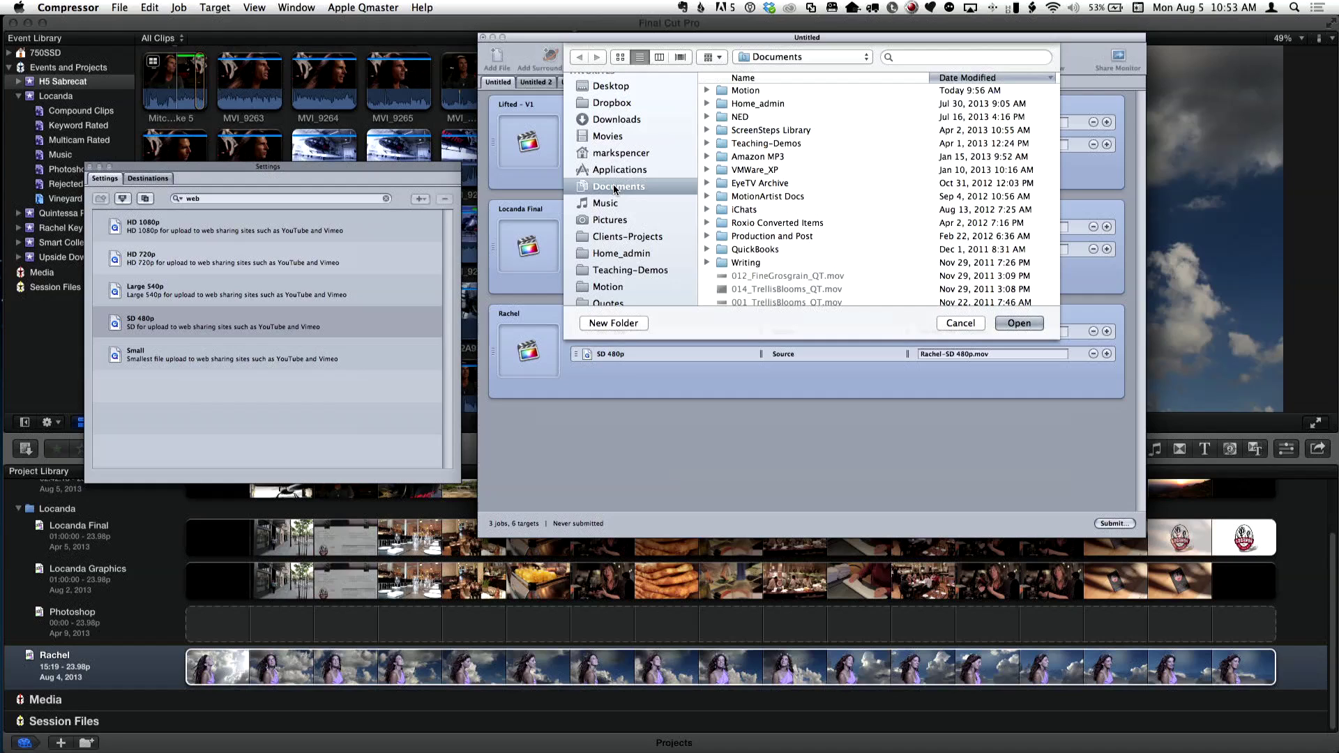
click(603, 136)
Step: Create a 'Steve Batch Output' folder in Movies as every target's destination, then submit
click(611, 325)
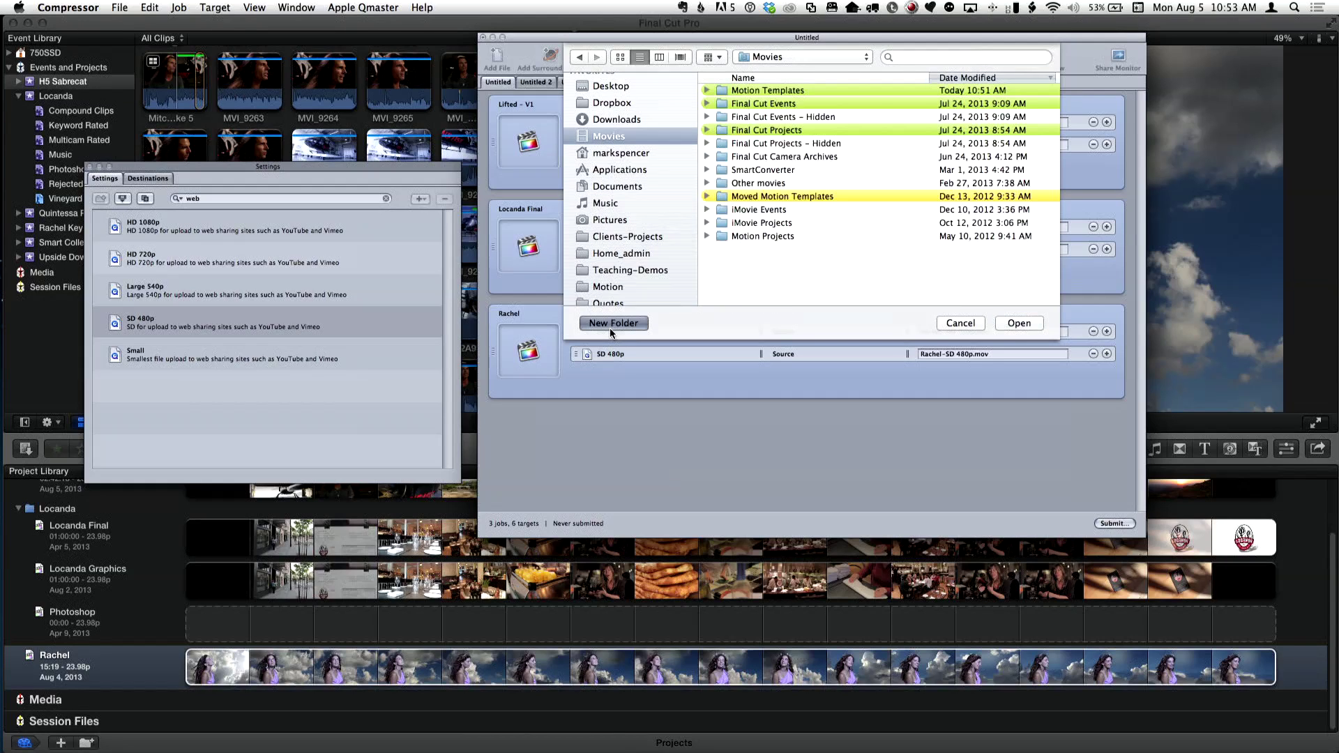
text(Stev)
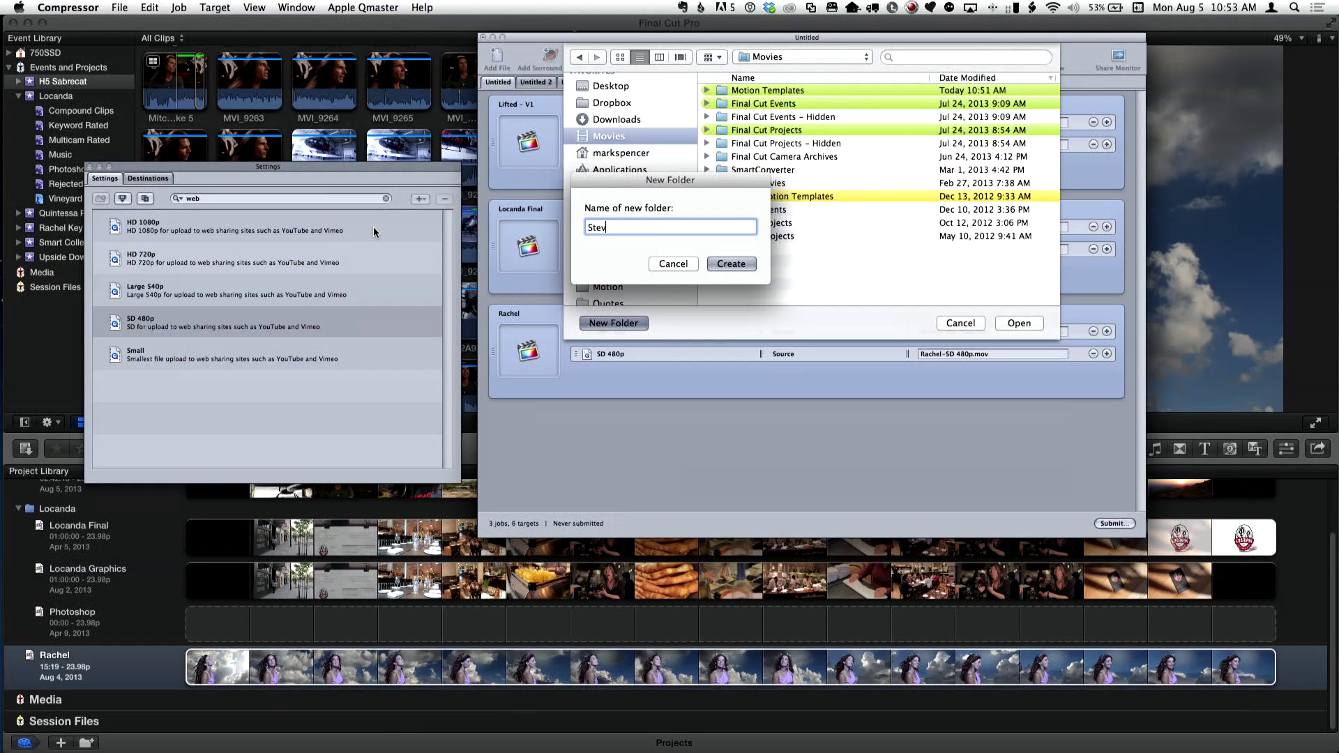
text(es' Bat)
key(BackSpace)
key(BackSpace)
key(BackSpace)
key(BackSpace)
key(BackSpace)
key(BackSpace)
text(Batch Output)
click(724, 265)
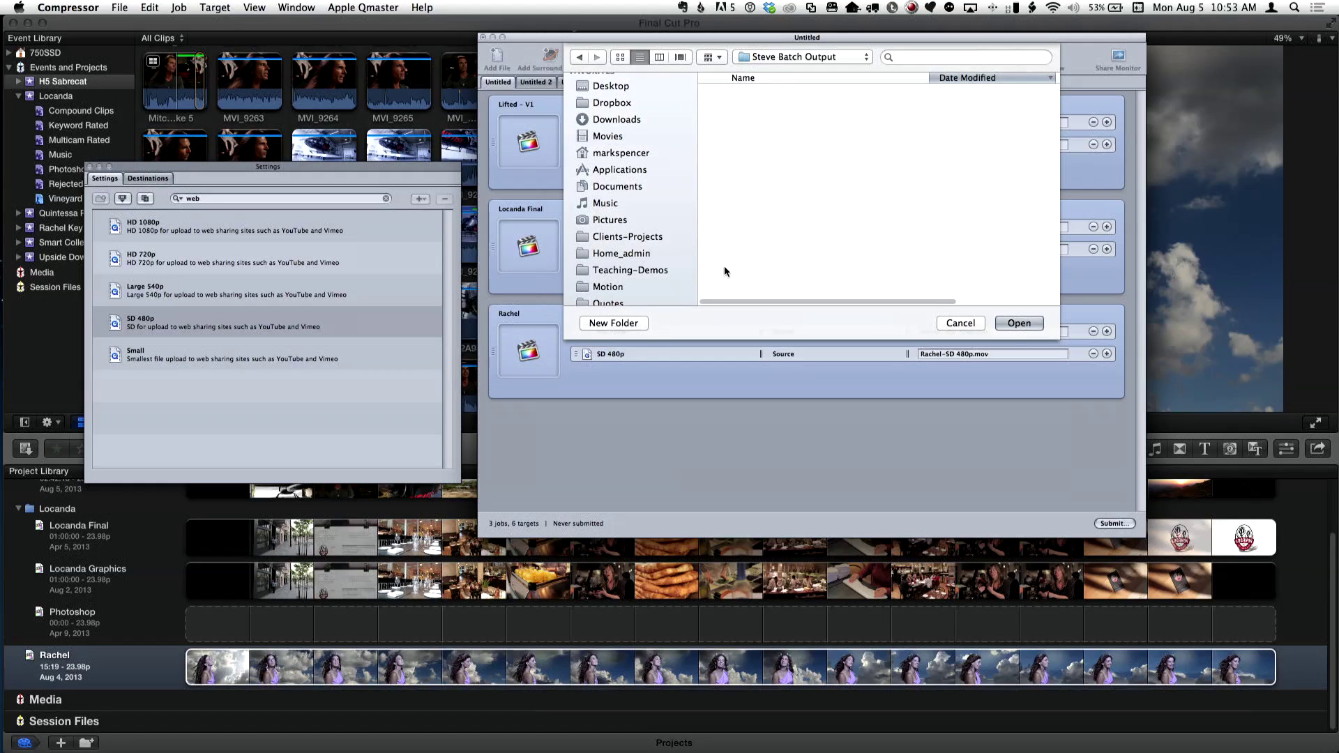
click(1015, 324)
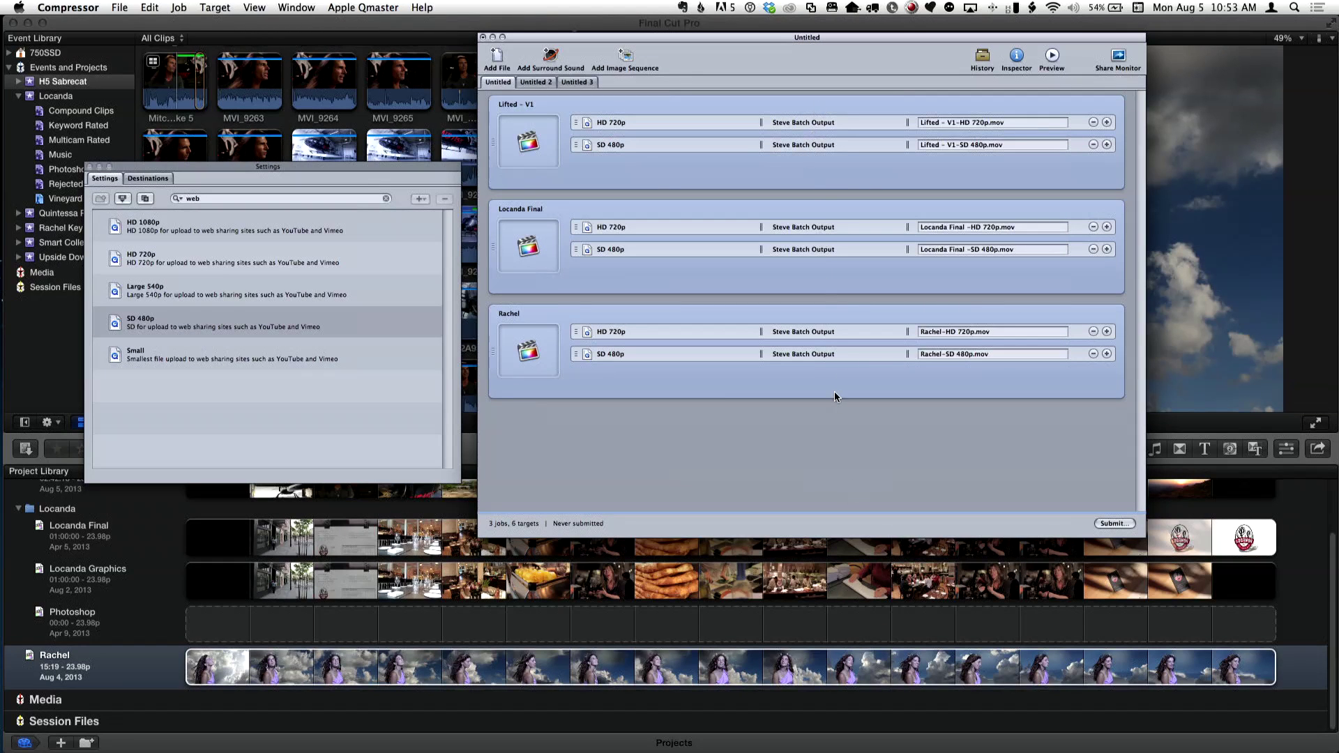
click(1109, 524)
Step: Confirm submission, check the three jobs processing in Share Monitor, then quit Compressor
click(953, 126)
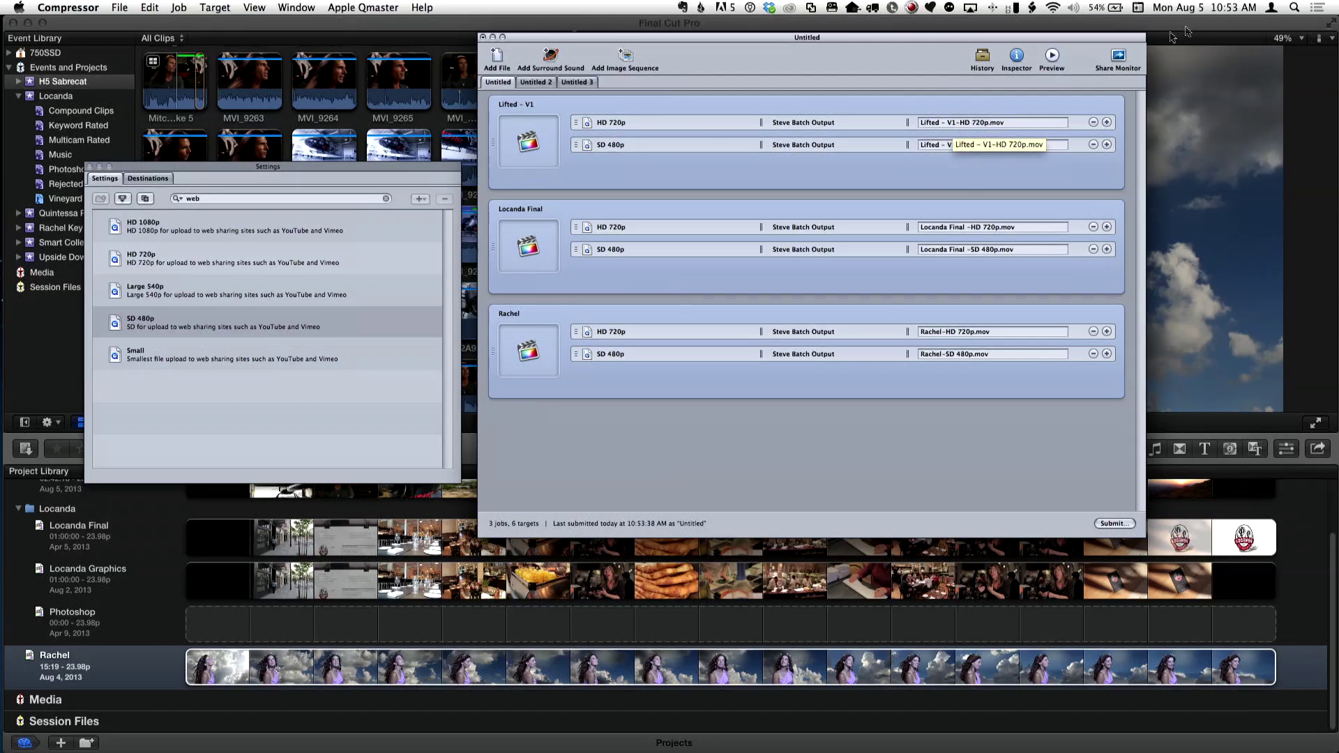
click(1119, 57)
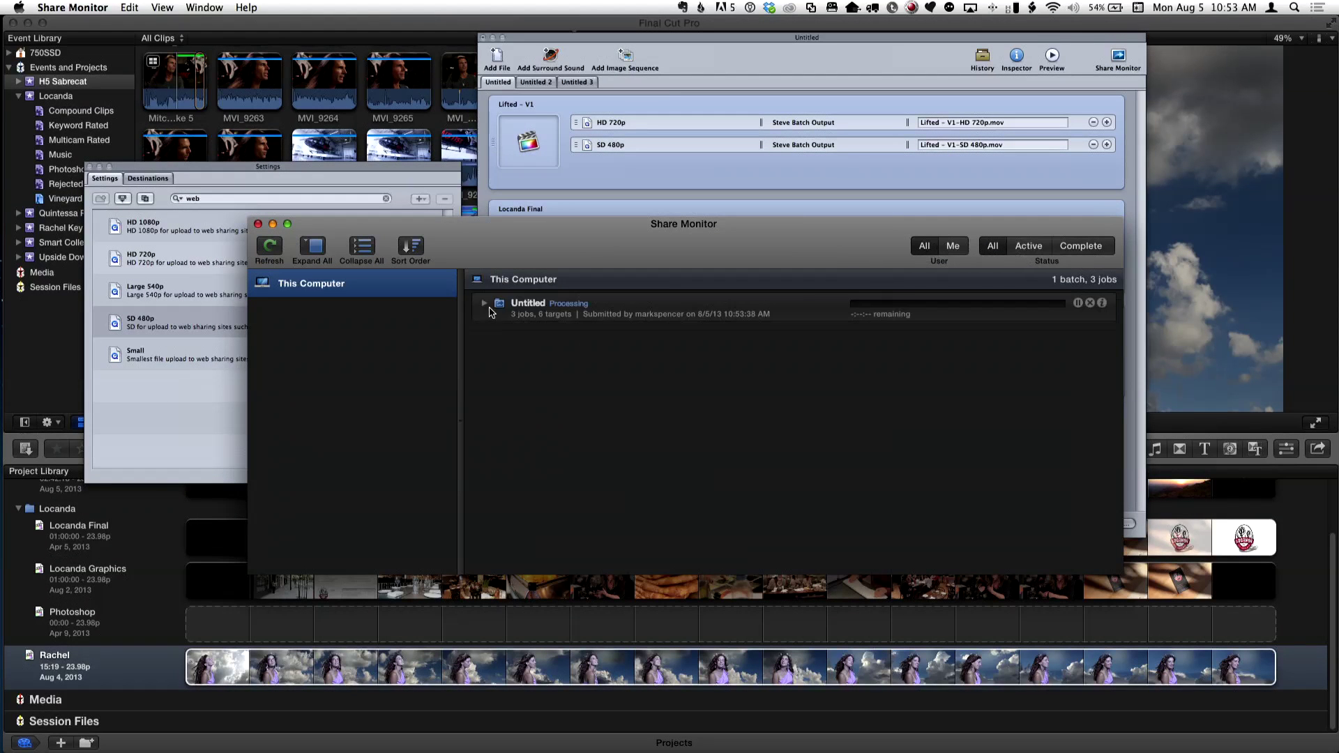
click(484, 306)
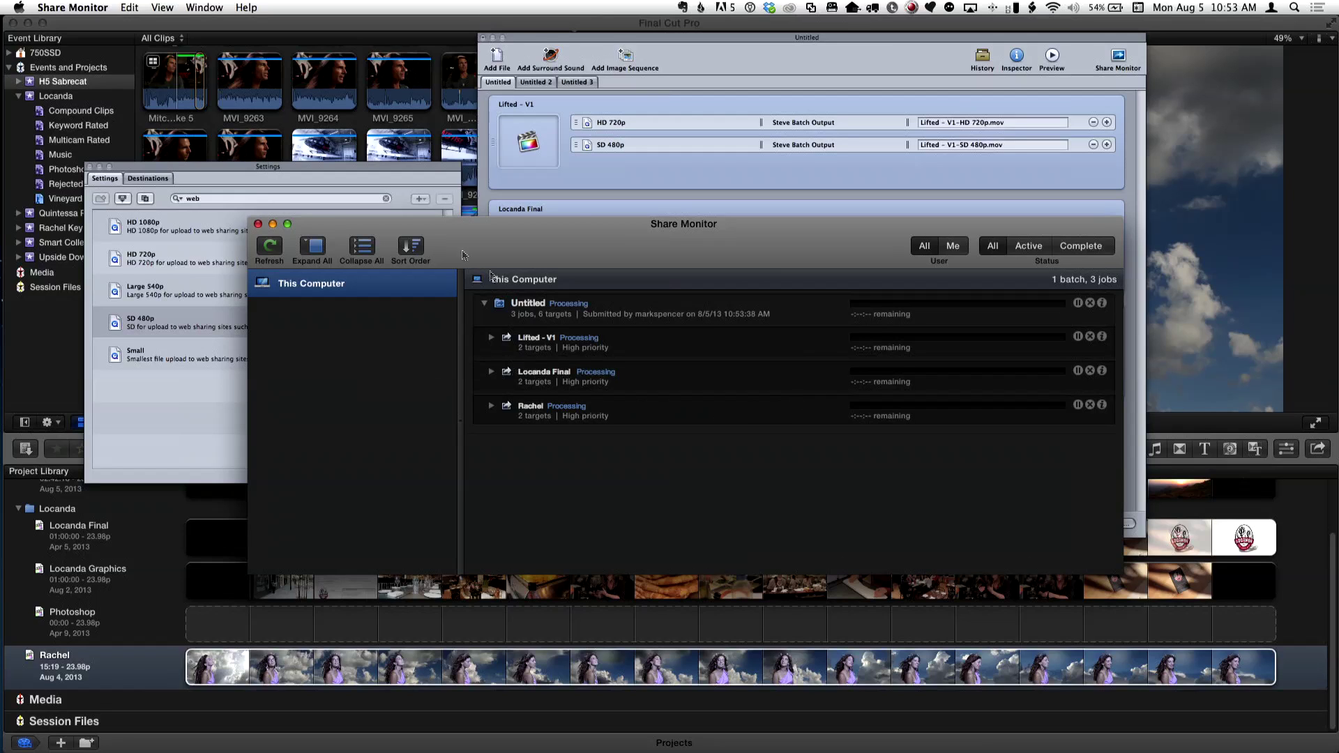
click(676, 65)
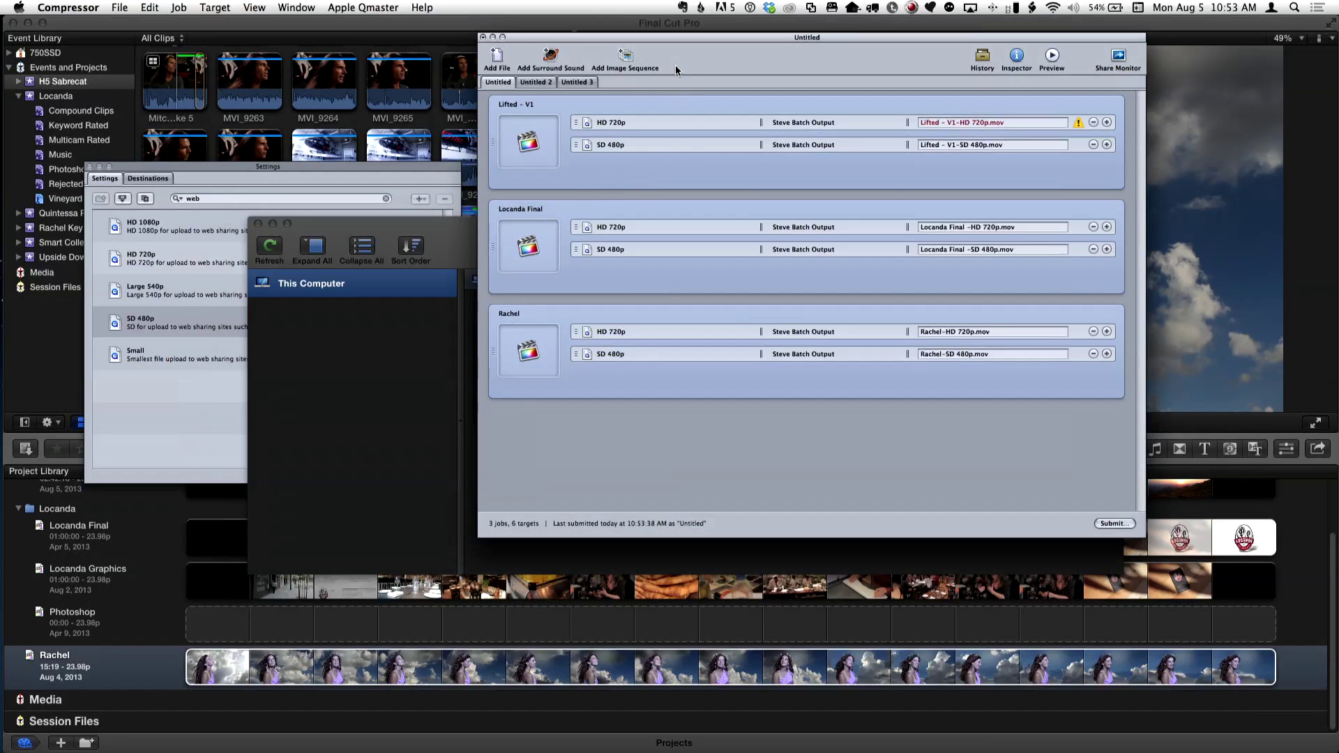
key(super+q)
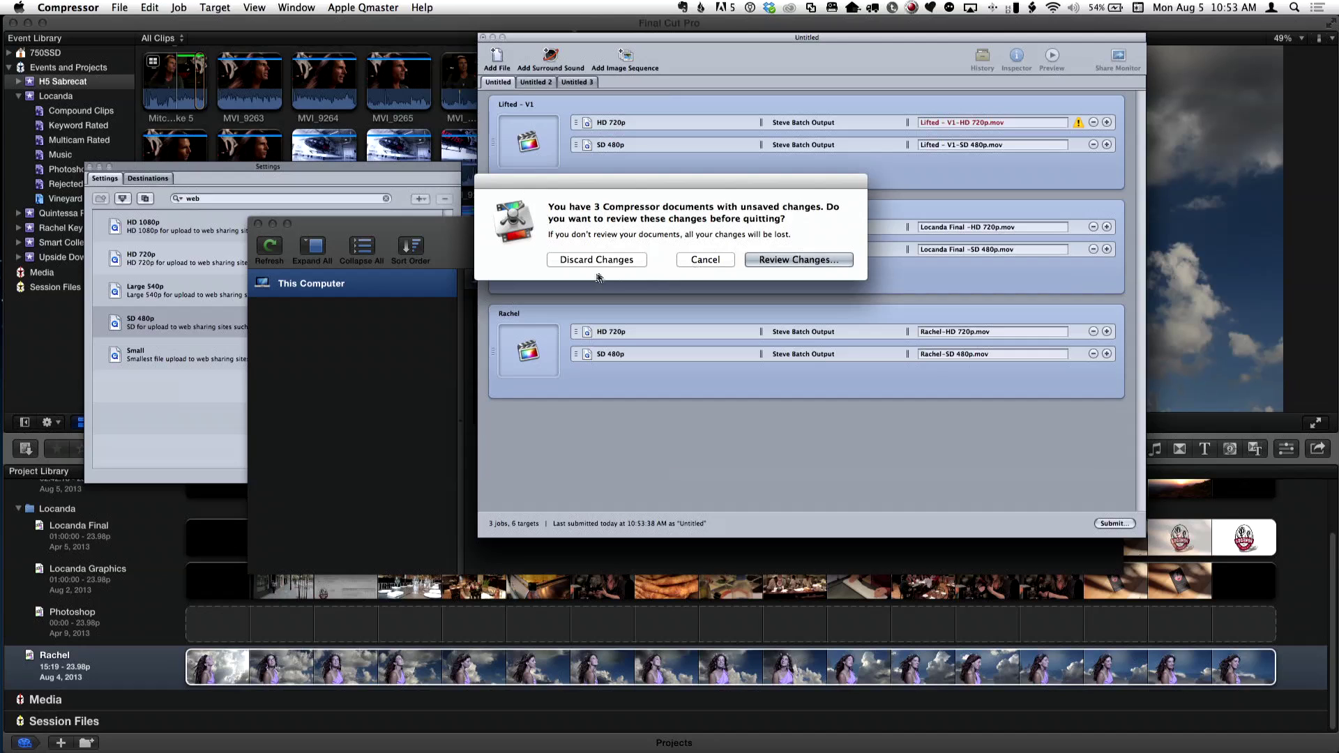
Step: Quit Compressor discarding its changes, returning to Final Cut Pro's Rachel project while the three-job batch encodes
click(597, 260)
click(635, 46)
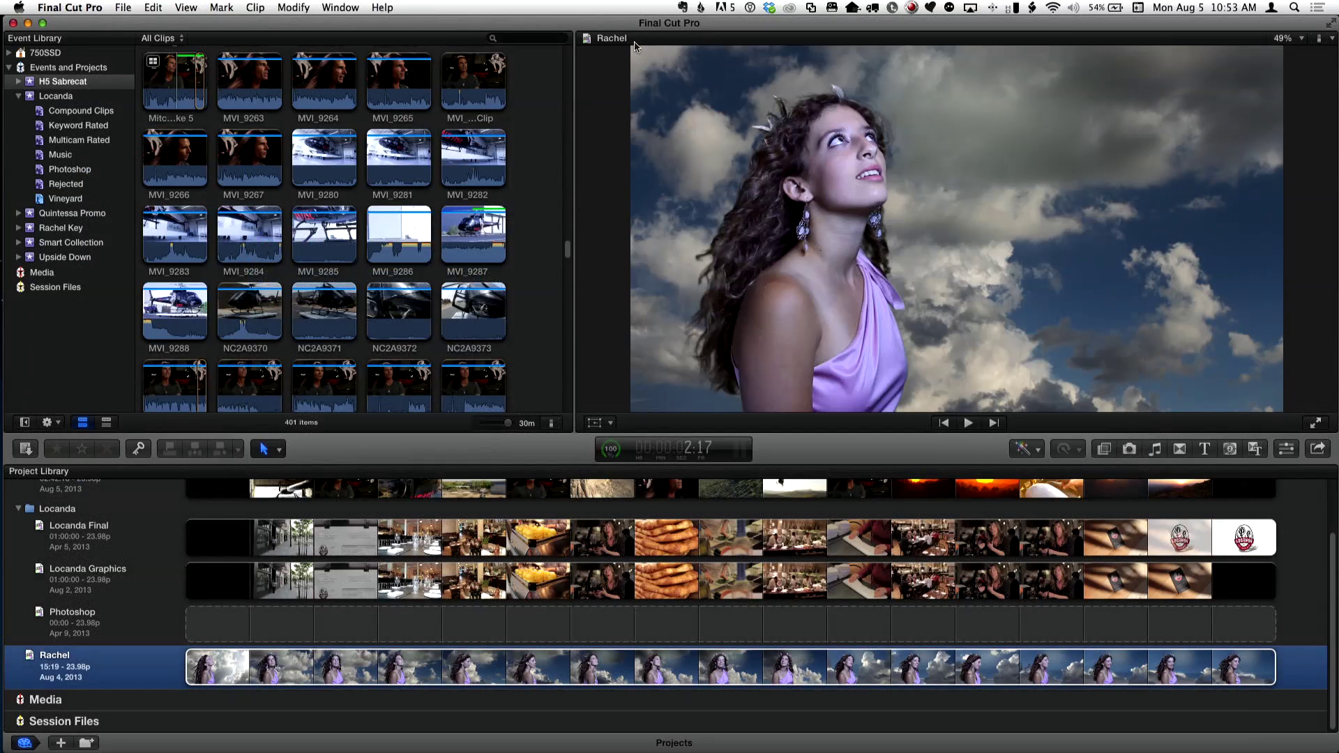
key(super+q)
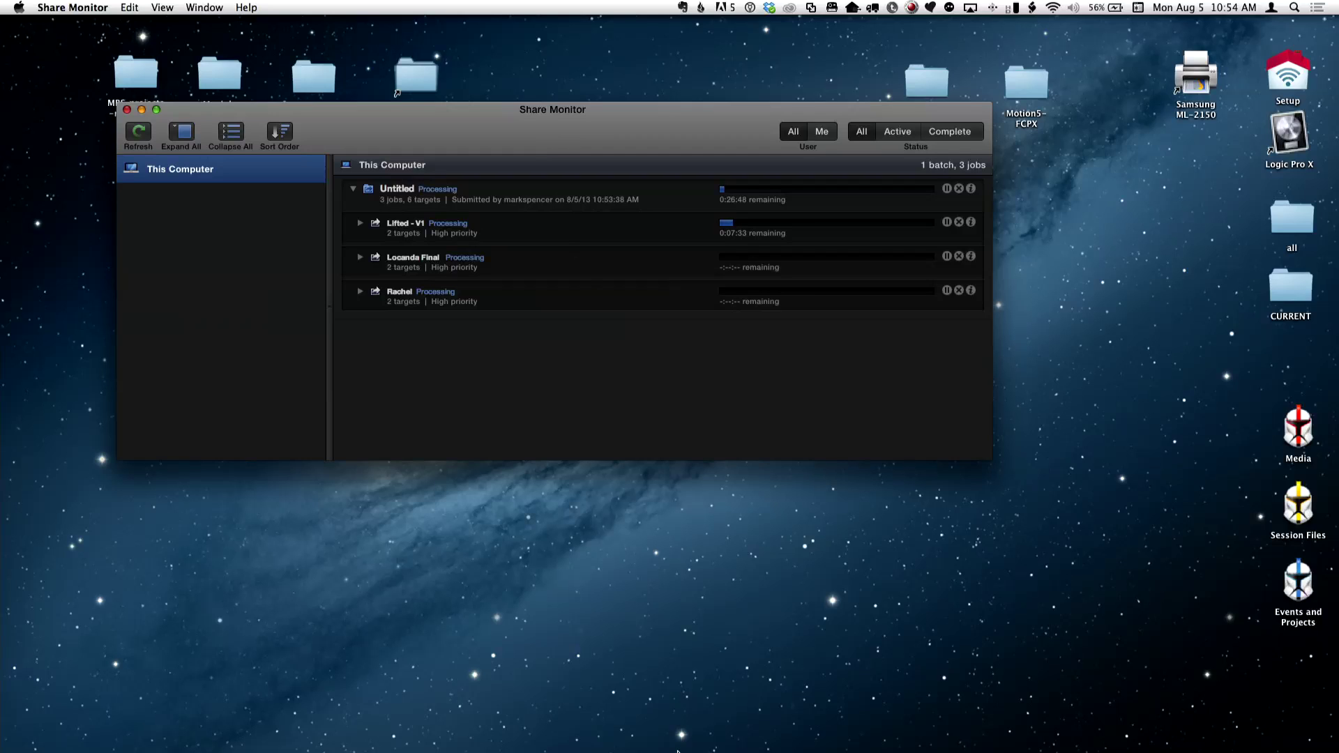
mouse_move(2, 535)
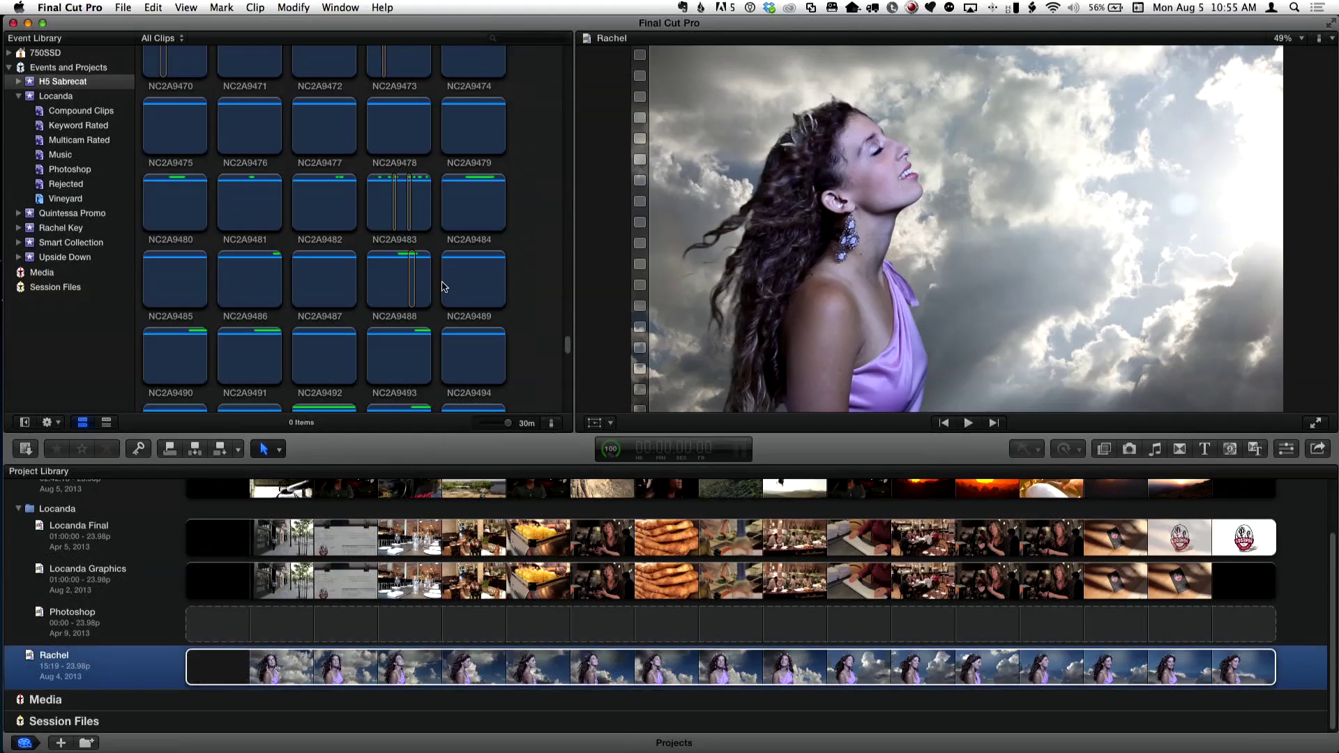
key(End)
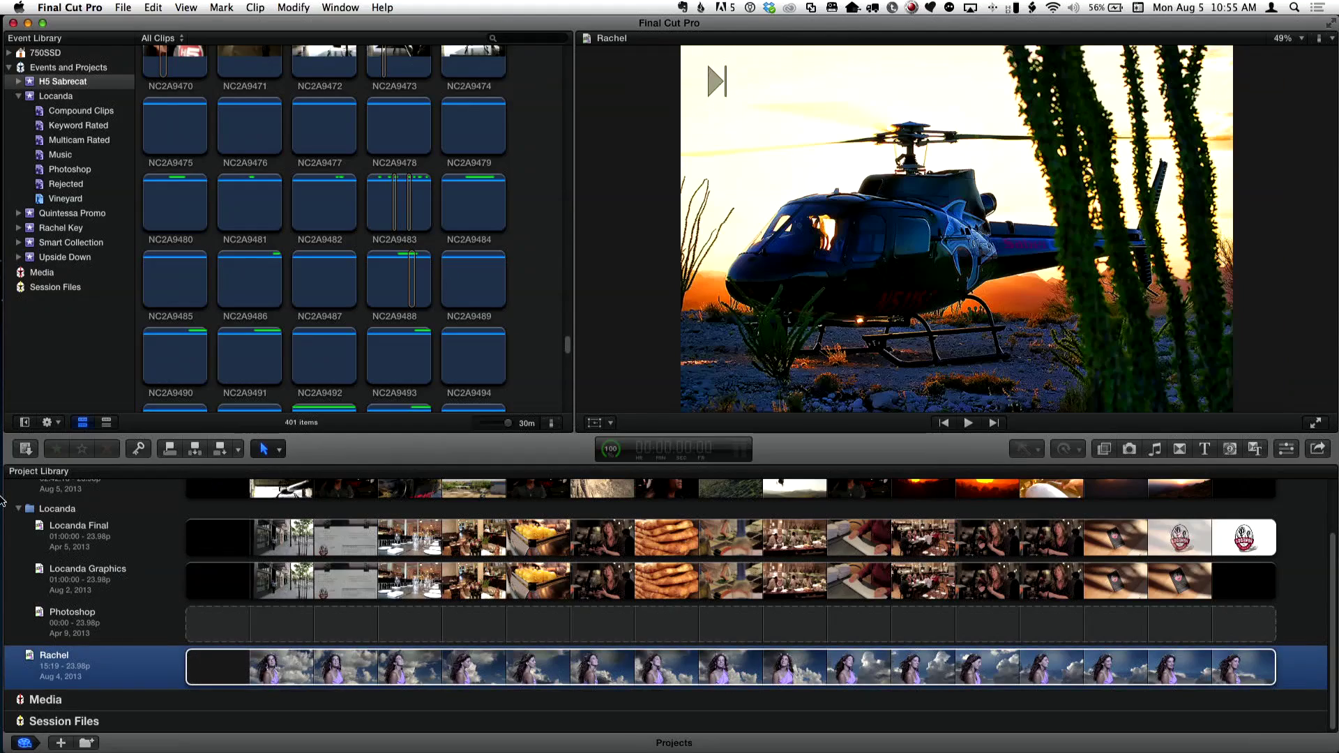
mouse_move(3, 502)
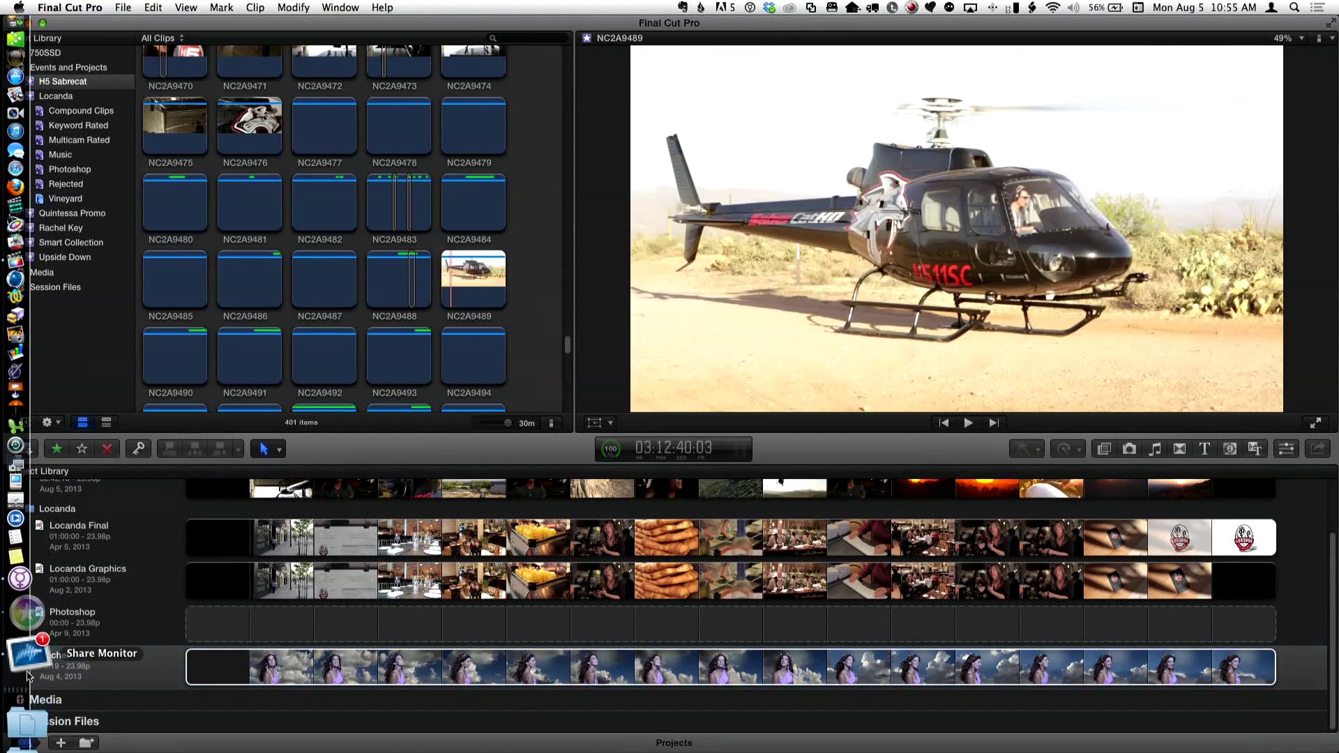
key(End)
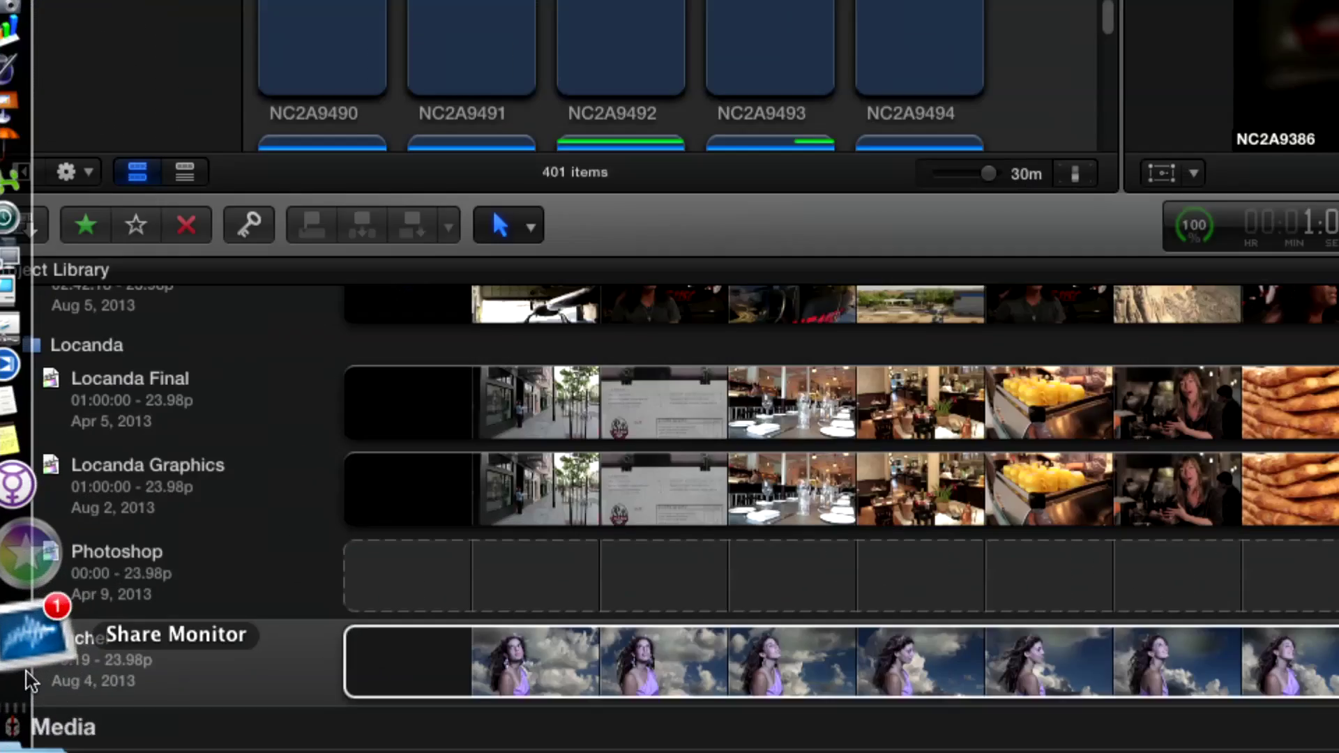